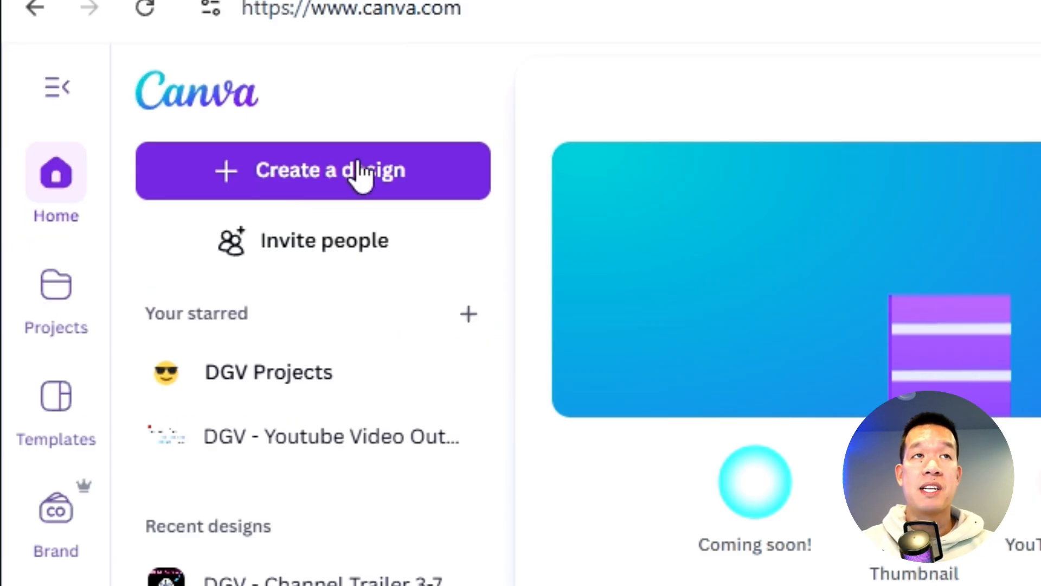
Create a new landscape video design and add a square shape to its page
click(358, 171)
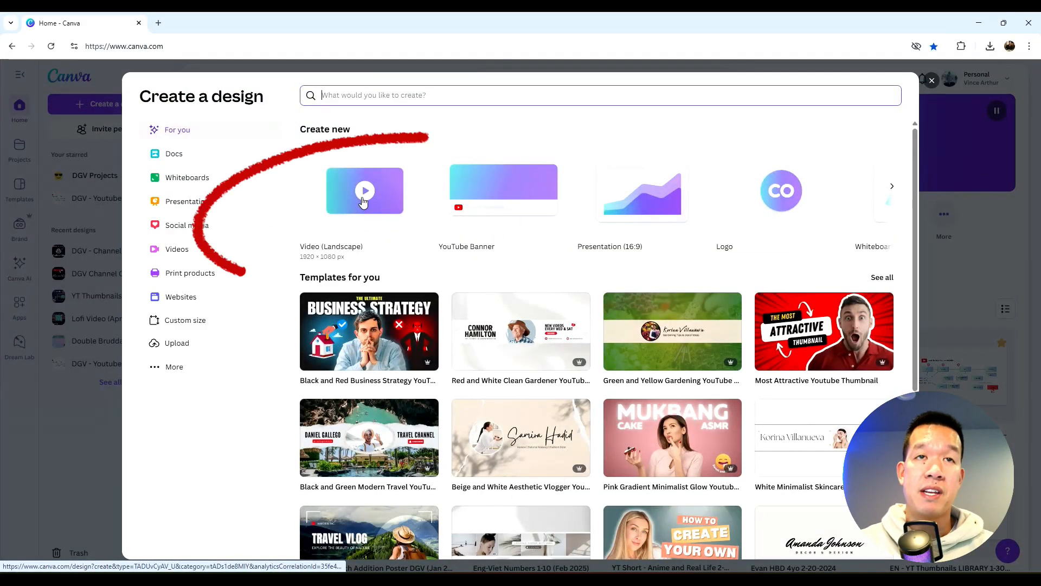
click(363, 202)
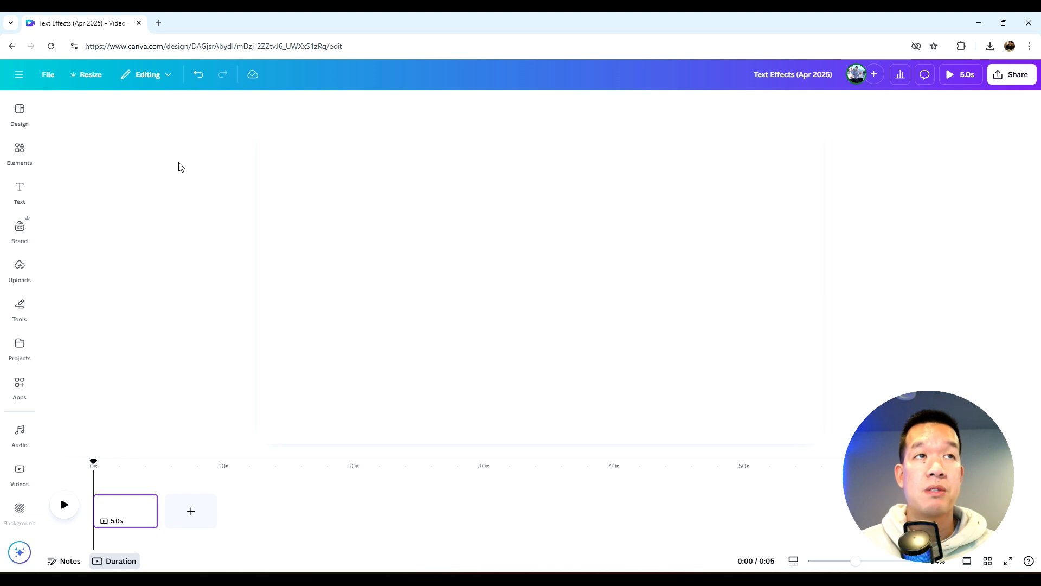
click(19, 155)
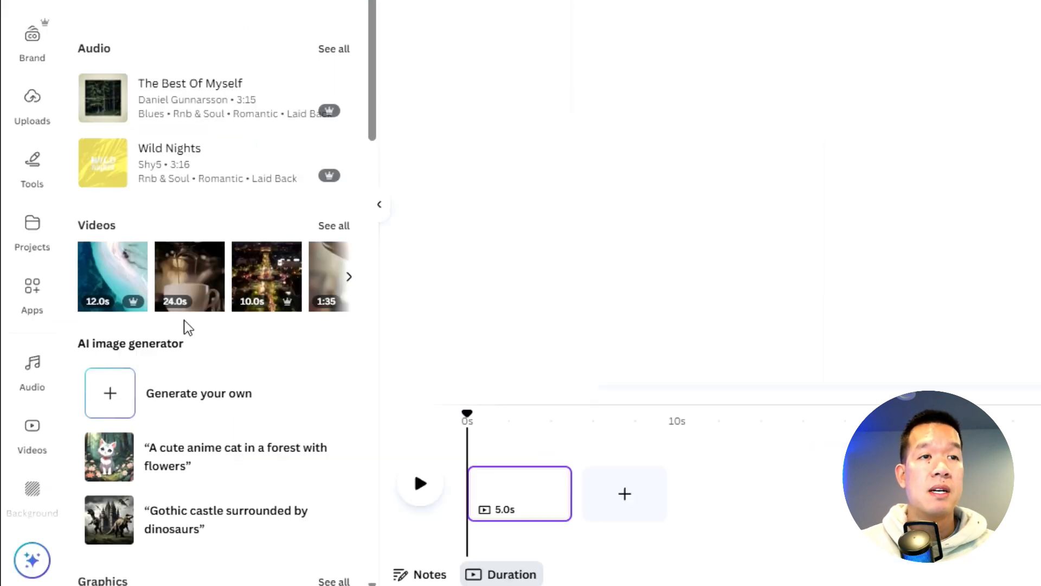
scroll(190, 326, down, 15)
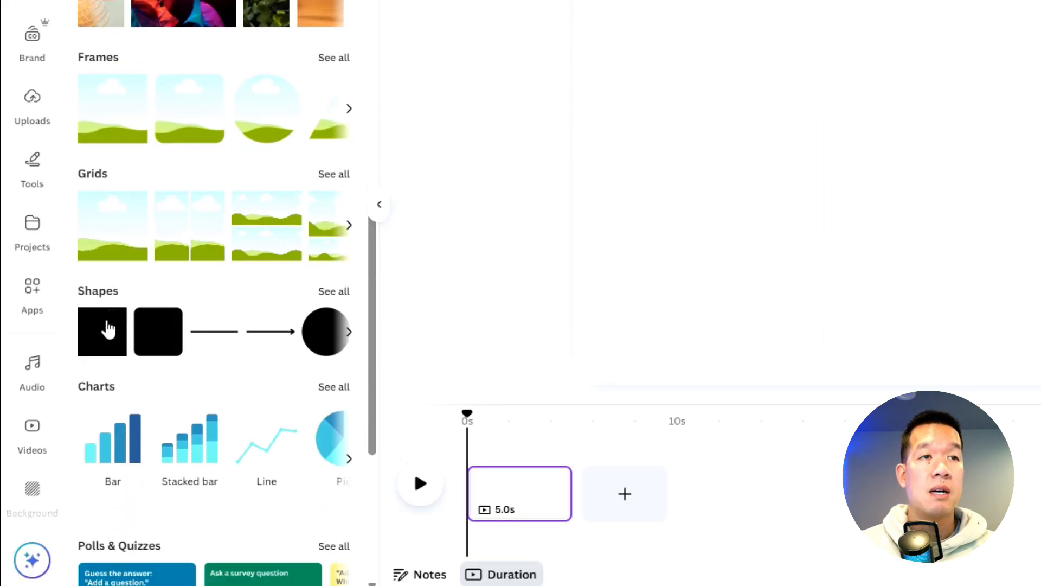
click(107, 328)
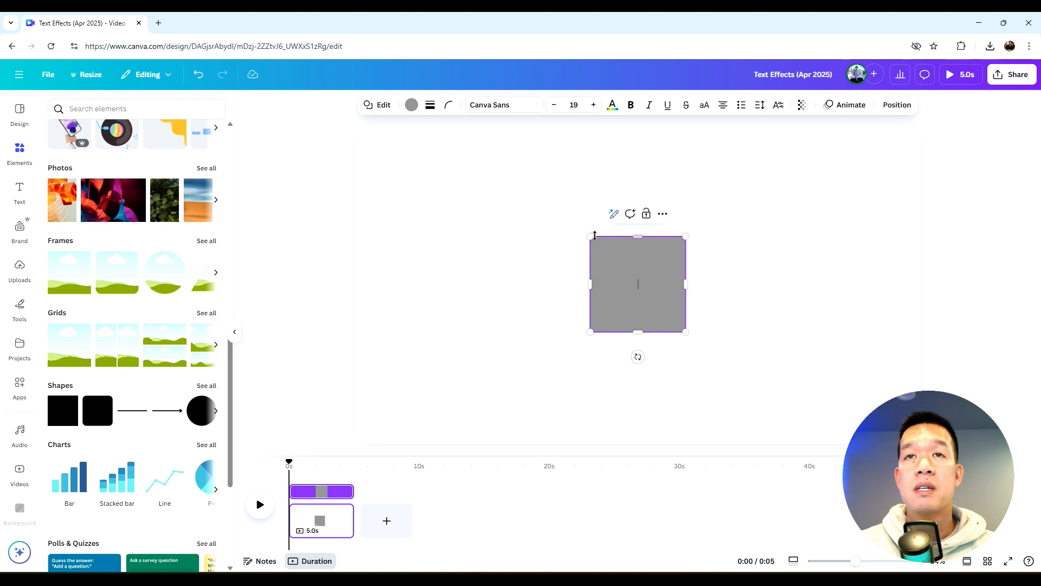
Fill the square shape with black
click(759, 286)
click(659, 295)
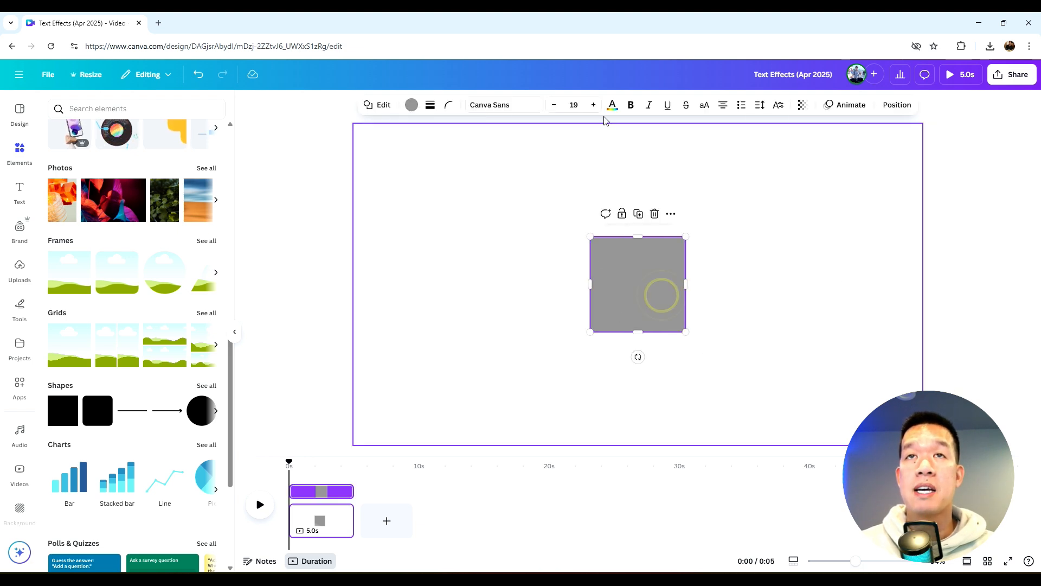
click(414, 105)
click(61, 334)
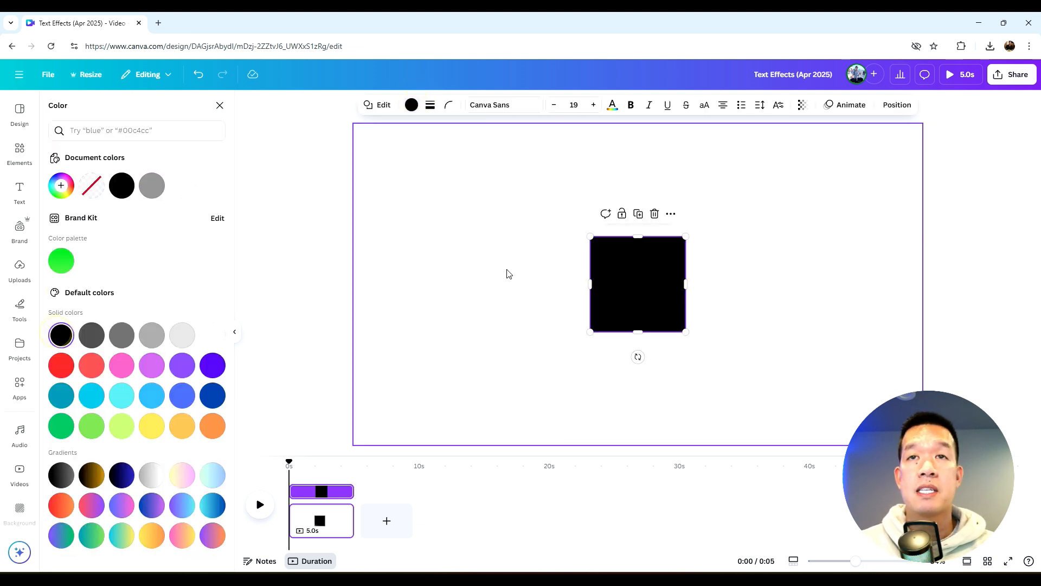
Stretch the black square so it covers the entire page
drag(590, 237, 374, 134)
drag(687, 332, 903, 430)
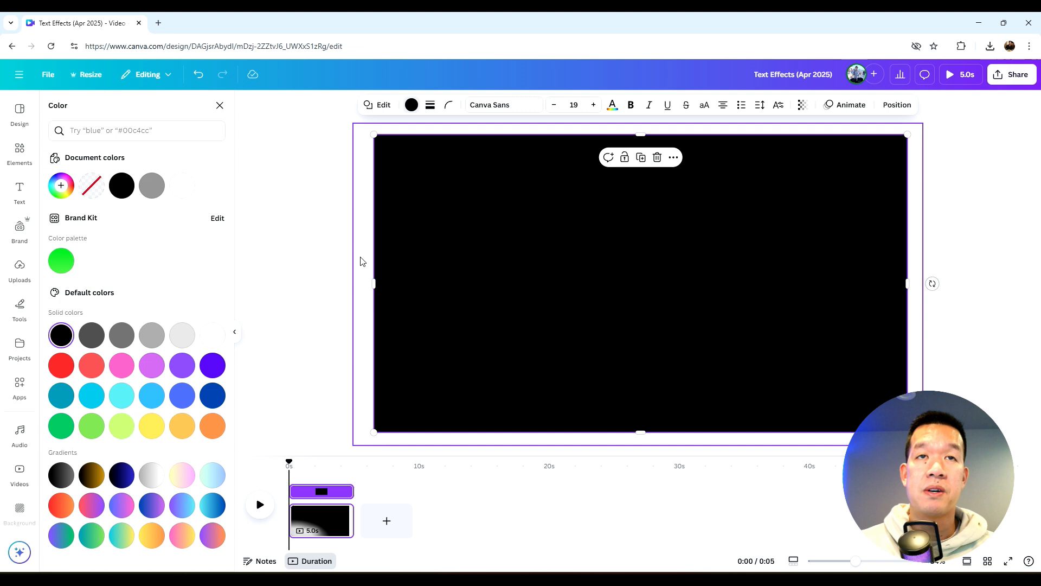
drag(373, 282, 370, 282)
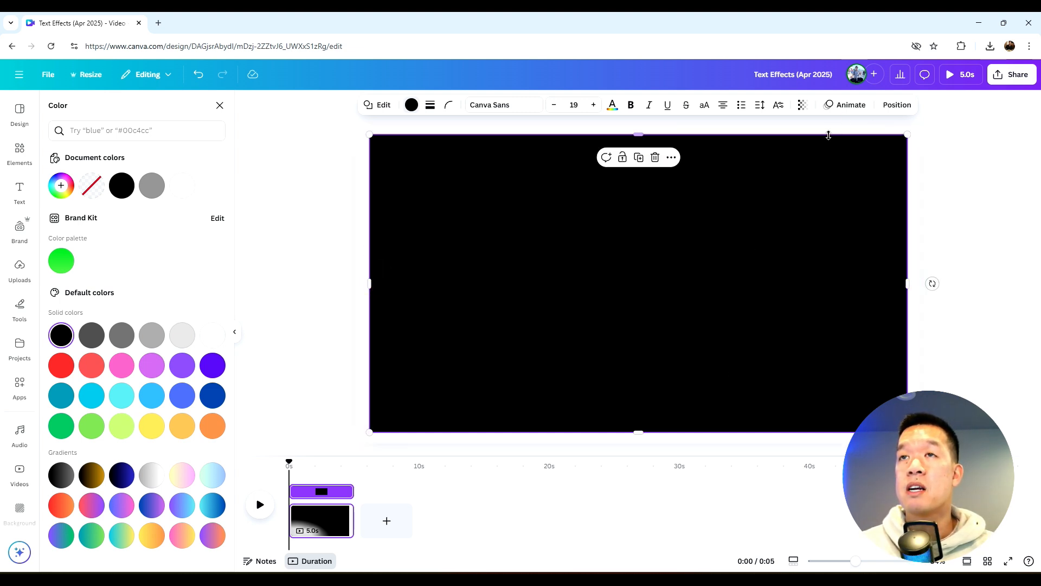
click(330, 240)
click(320, 241)
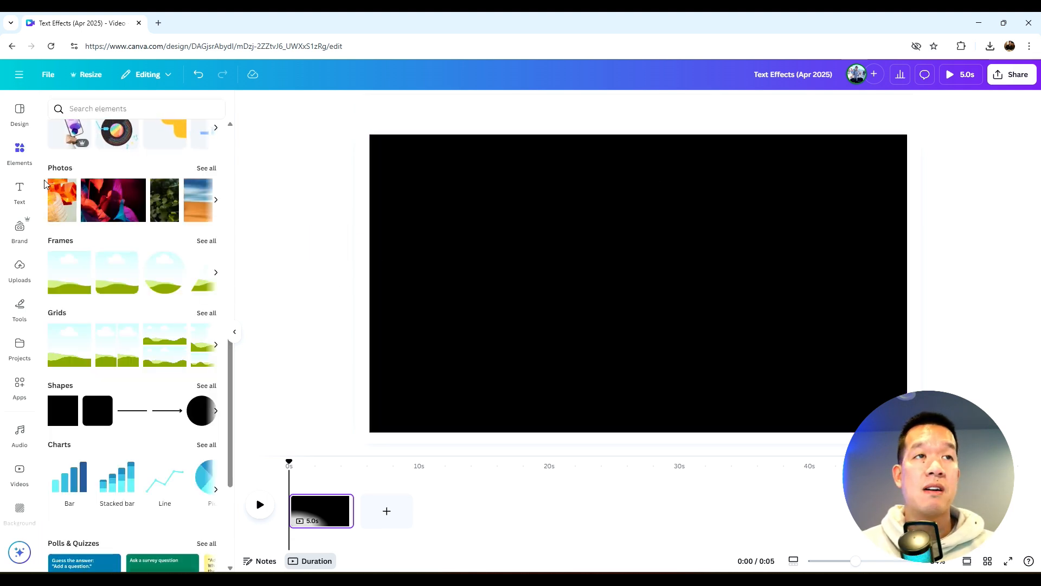
Add a text box reading HELLO WORLD on the black page
click(22, 196)
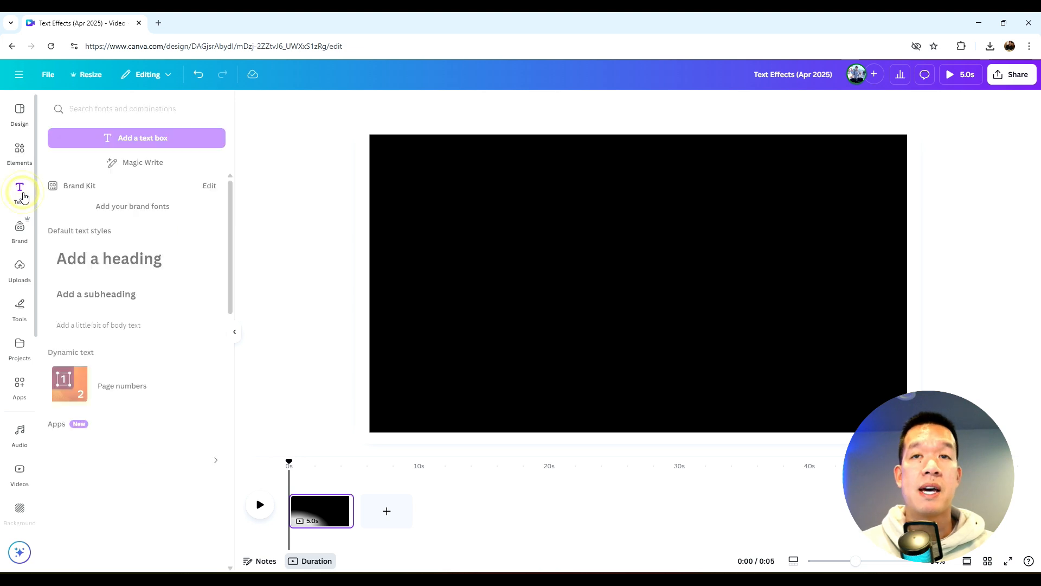
click(136, 139)
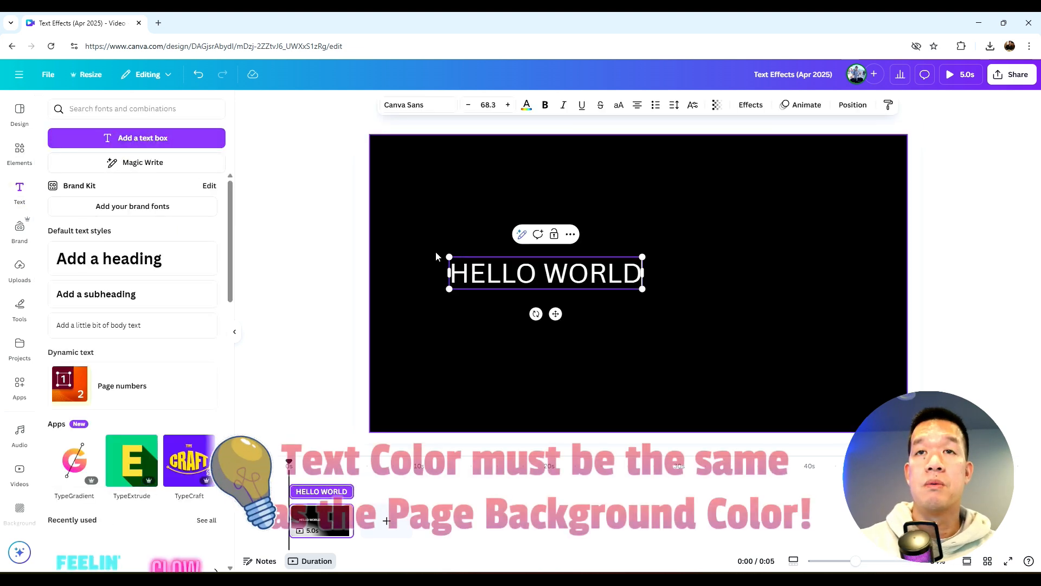
click(493, 193)
click(488, 272)
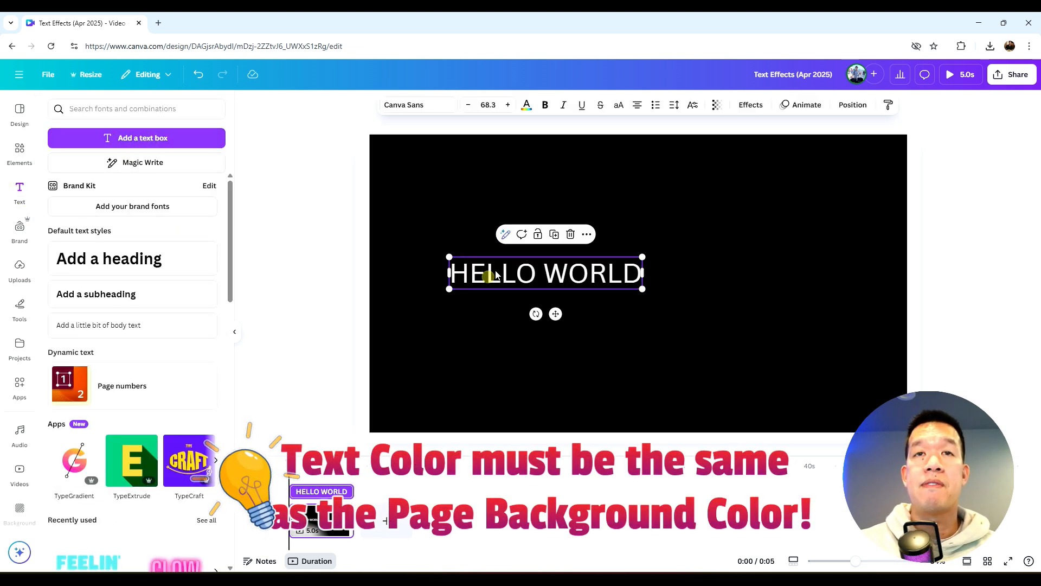
Change the text's font to Archivo Black and widen the text box
click(420, 106)
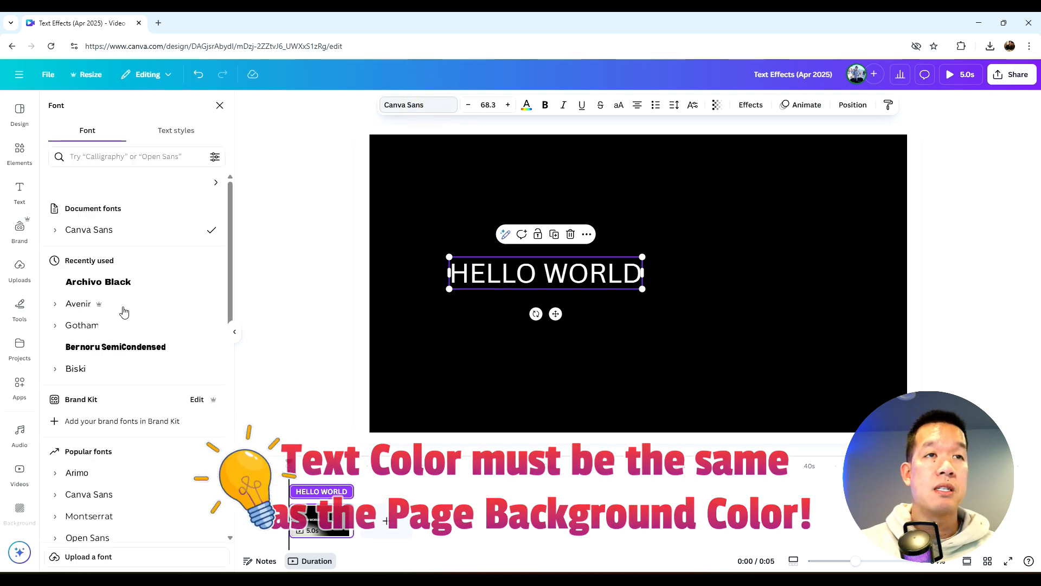
scroll(123, 313, down, 7)
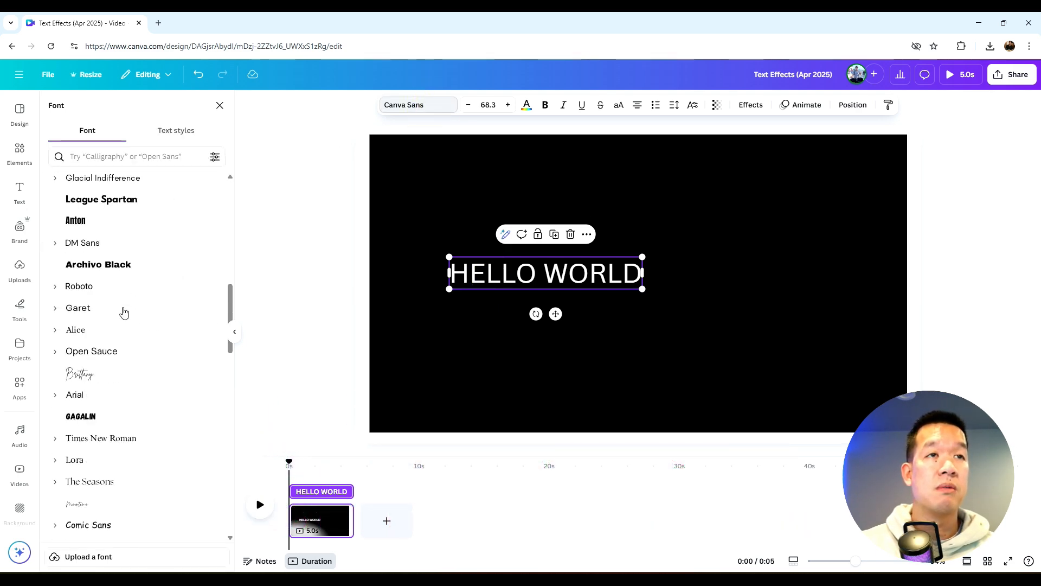
click(128, 271)
drag(438, 254, 408, 252)
Align the text to the center and middle of the page
click(860, 107)
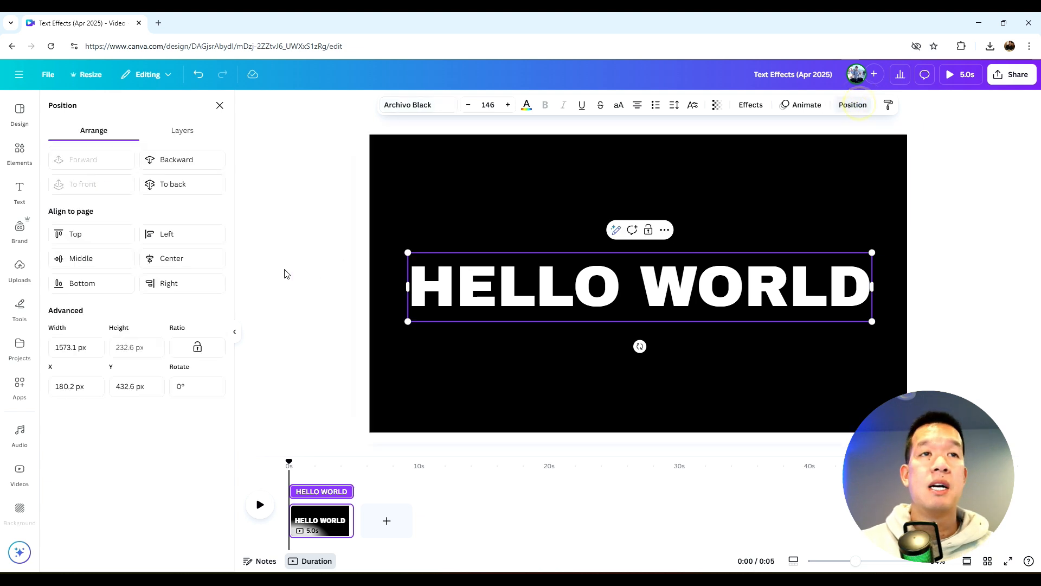
click(187, 264)
click(92, 260)
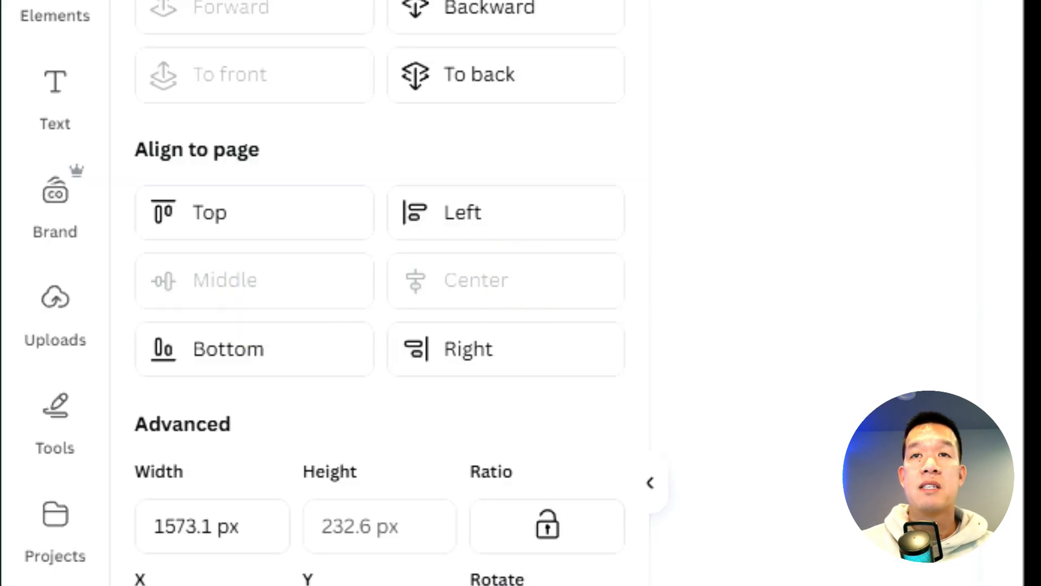
click(550, 209)
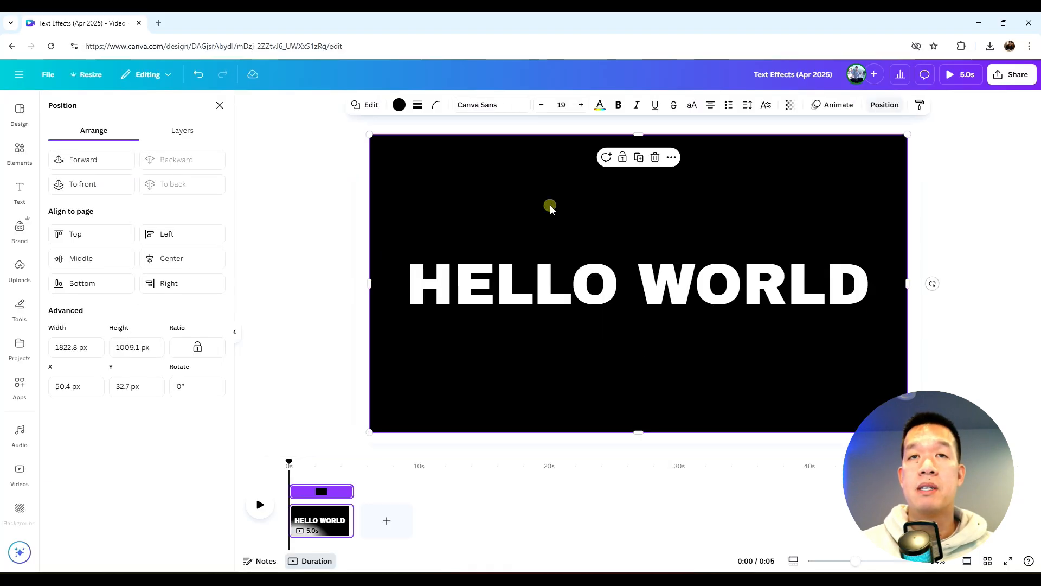
click(319, 230)
click(318, 229)
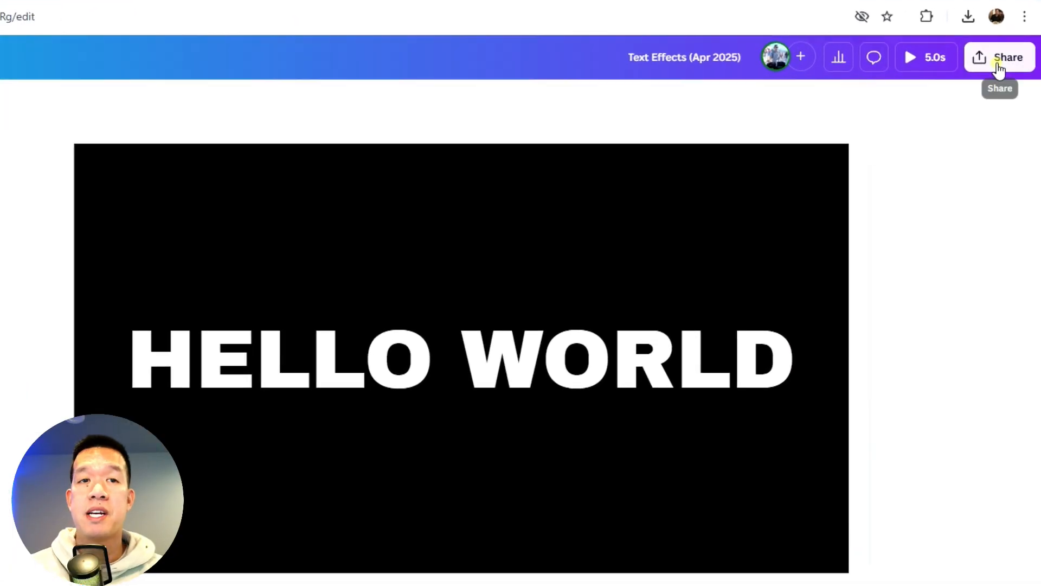
Download the design as a PNG with a transparent background
click(1010, 74)
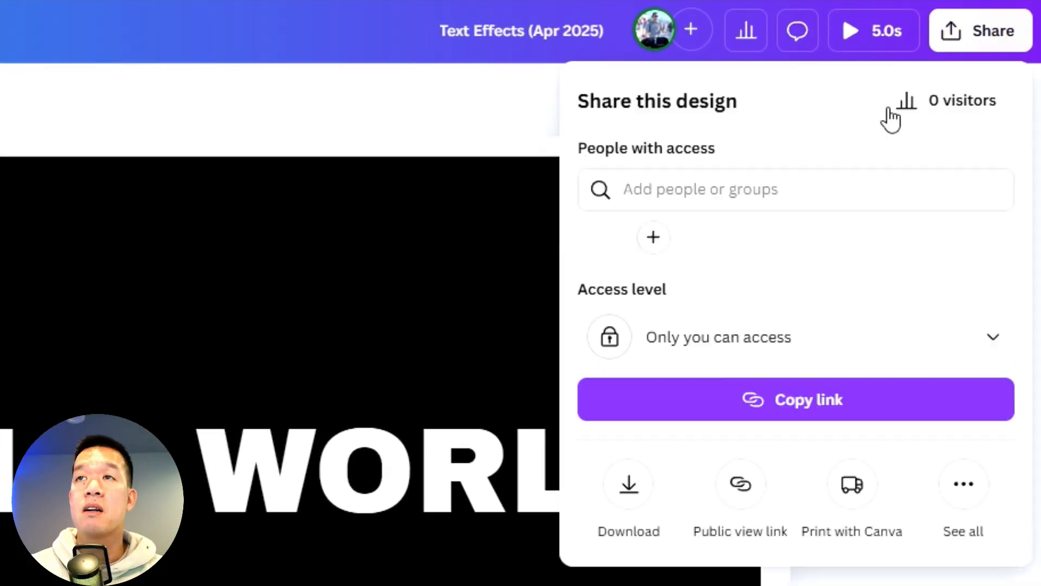
click(627, 490)
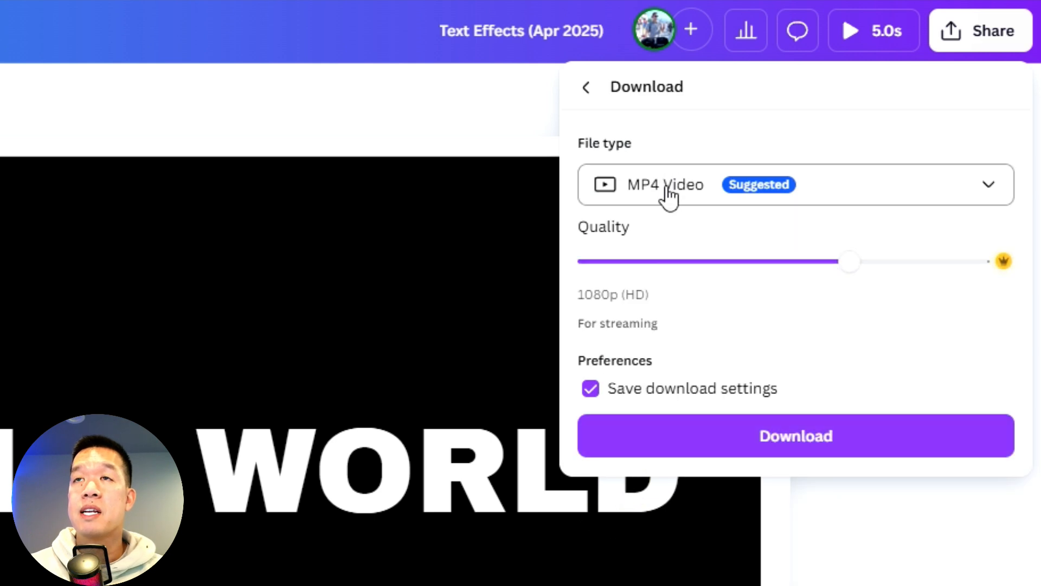
click(668, 195)
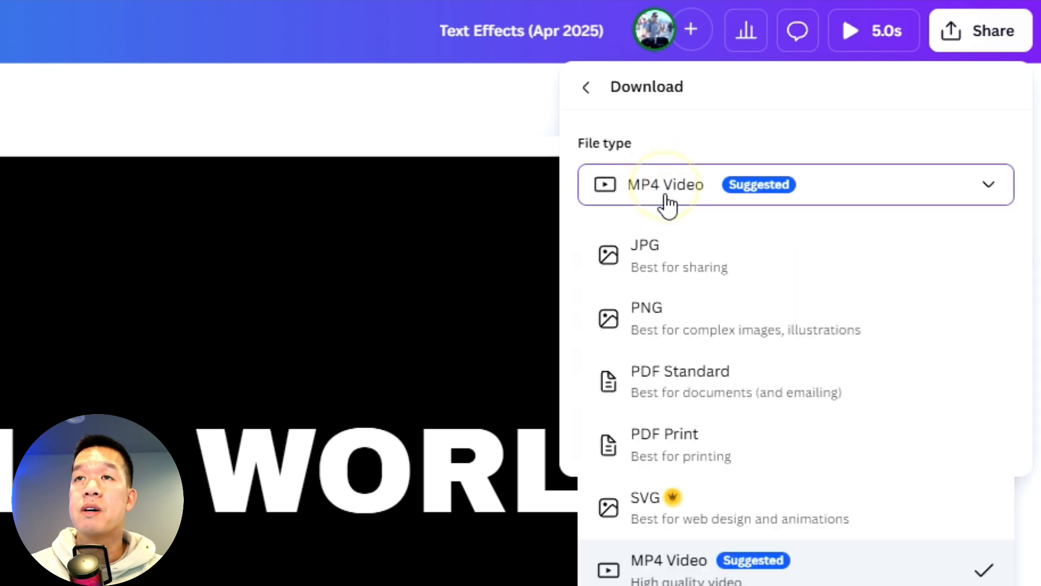
click(656, 318)
click(676, 417)
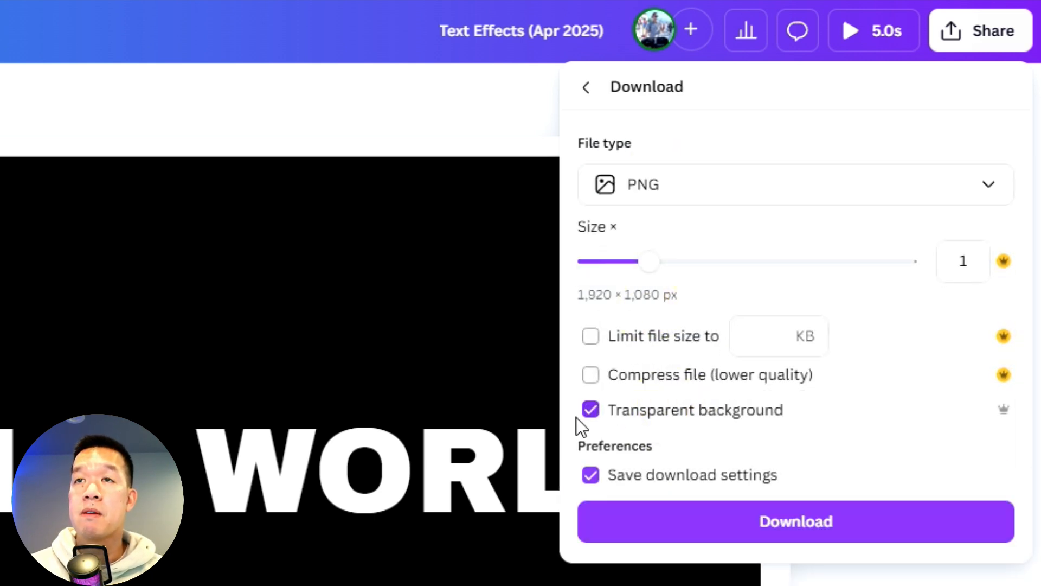
click(766, 524)
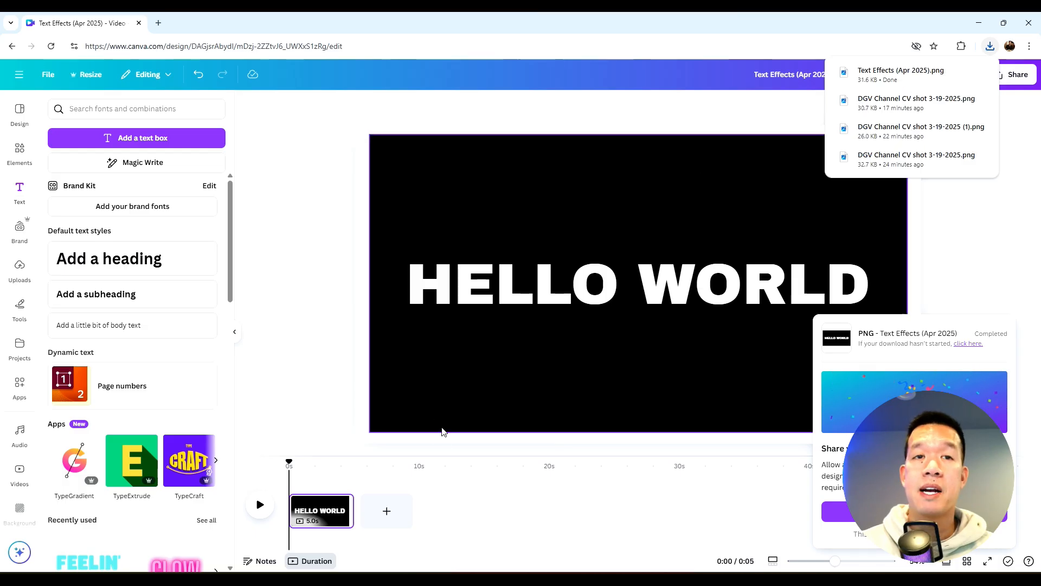
Add a new page and insert a mountain valley video from a FOREST video search
click(408, 514)
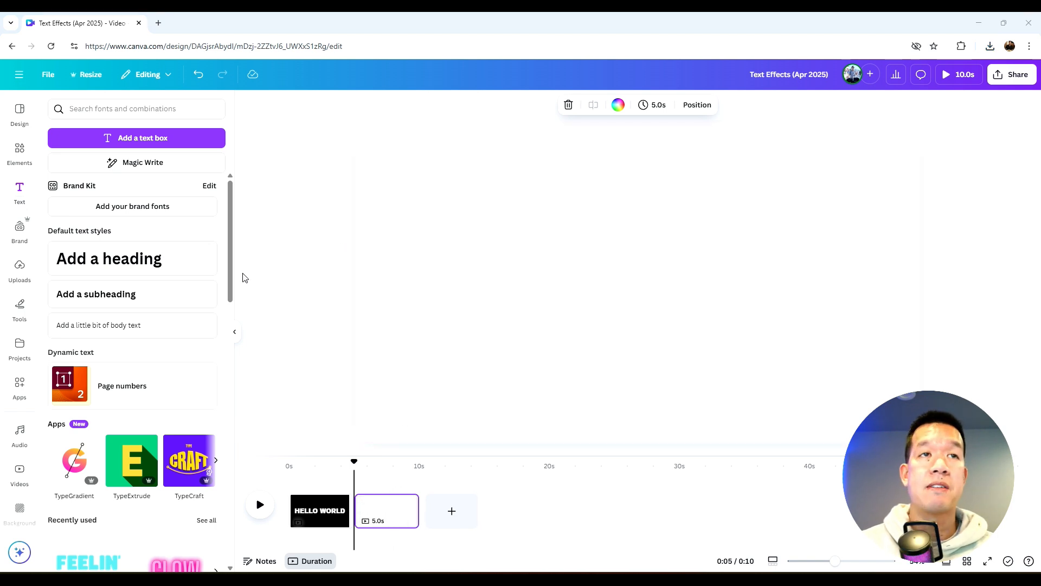
click(24, 157)
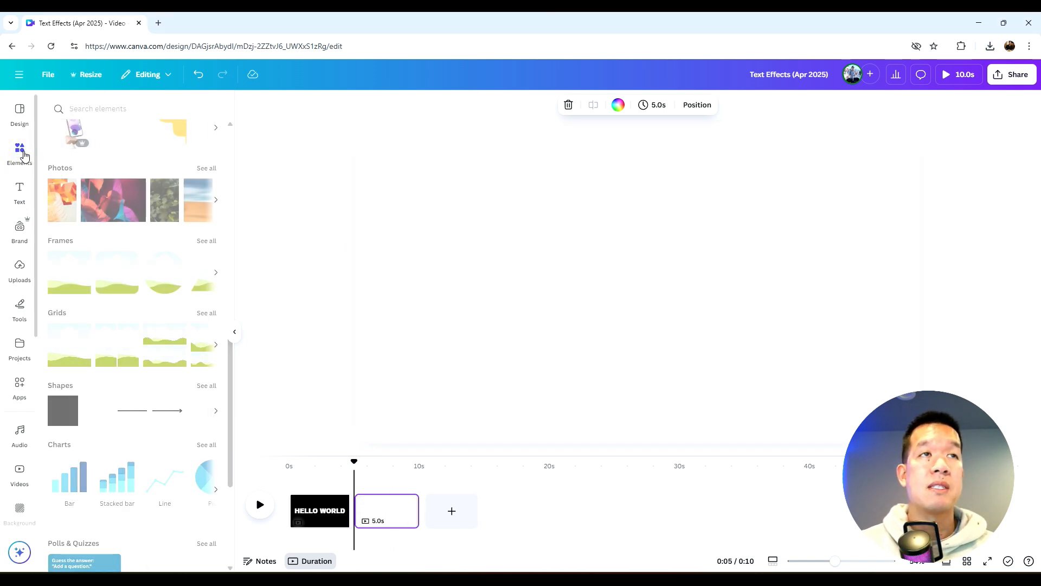
click(151, 108)
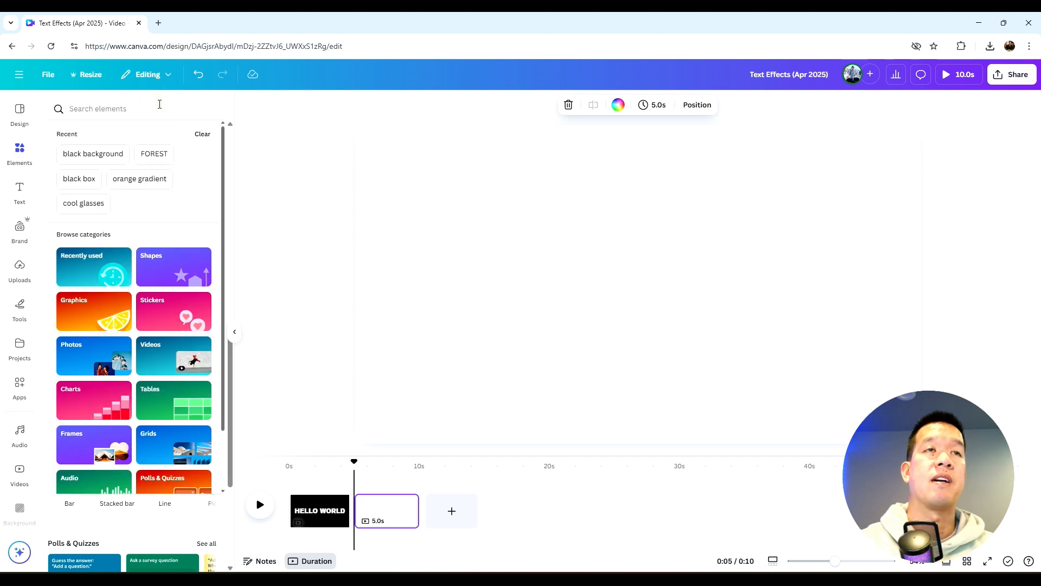
click(154, 154)
click(207, 334)
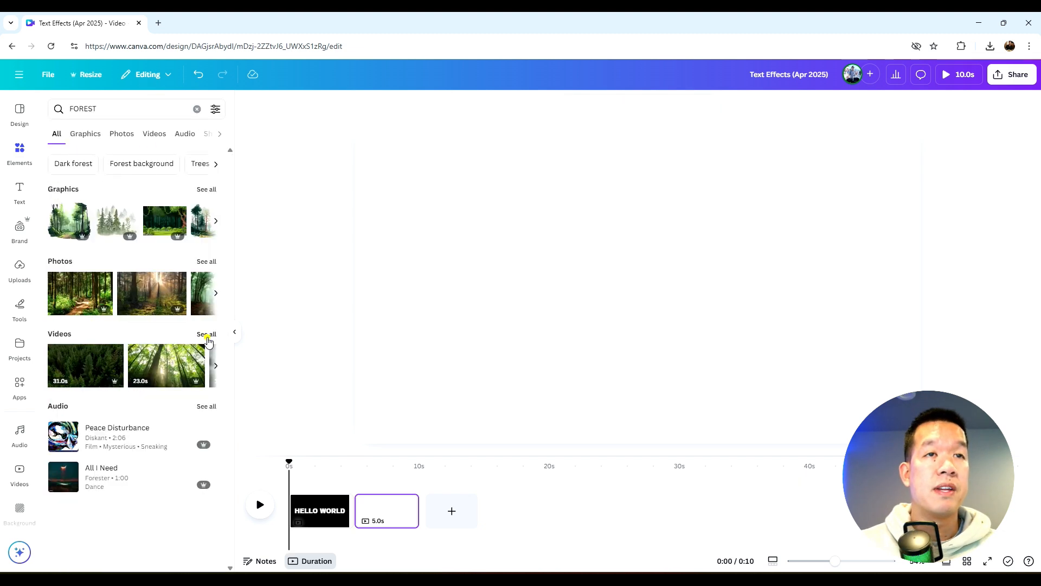
click(206, 334)
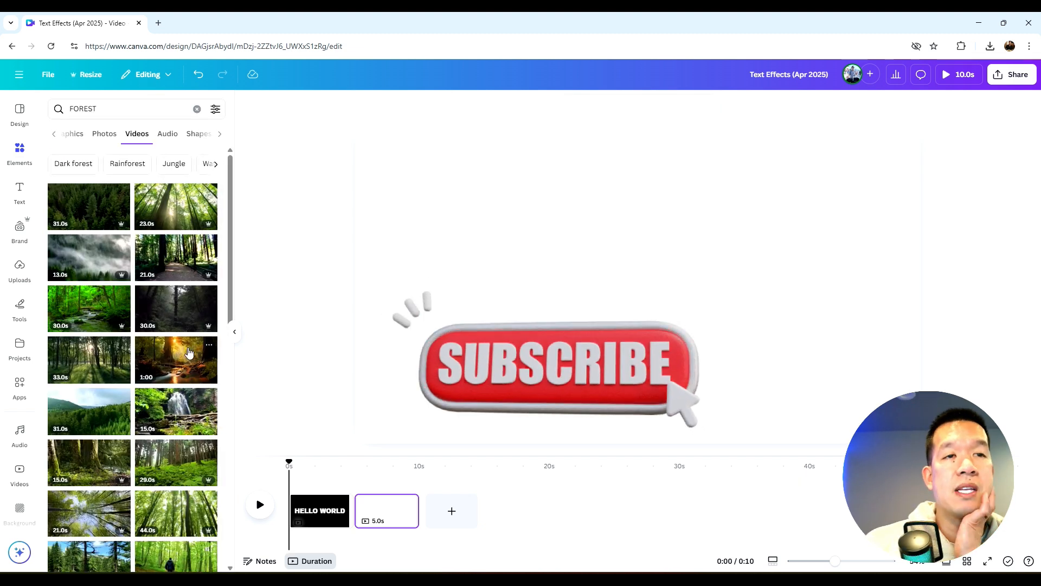
scroll(186, 362, down, 5)
scroll(186, 362, down, 6)
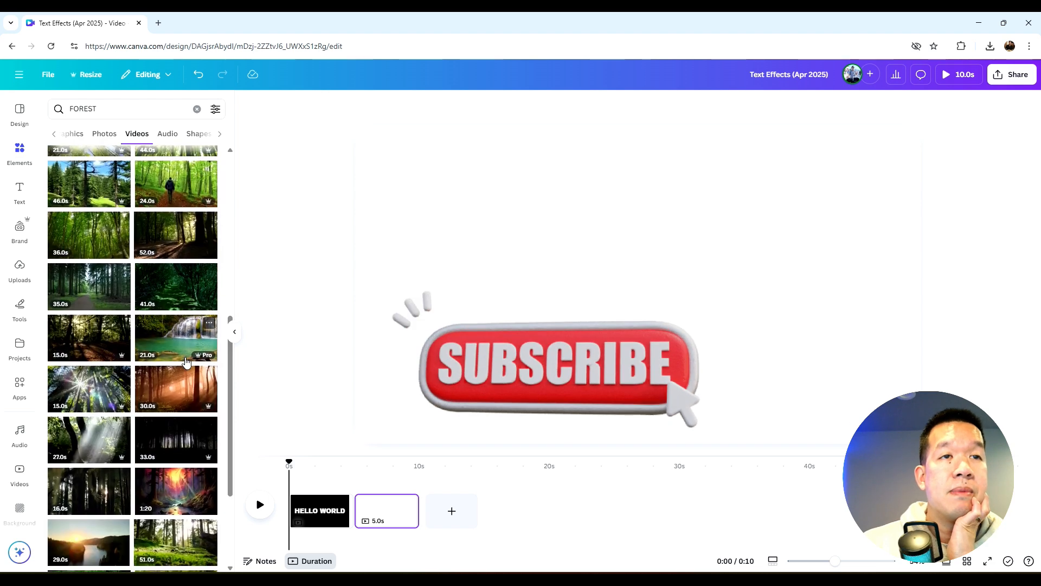
scroll(186, 362, down, 5)
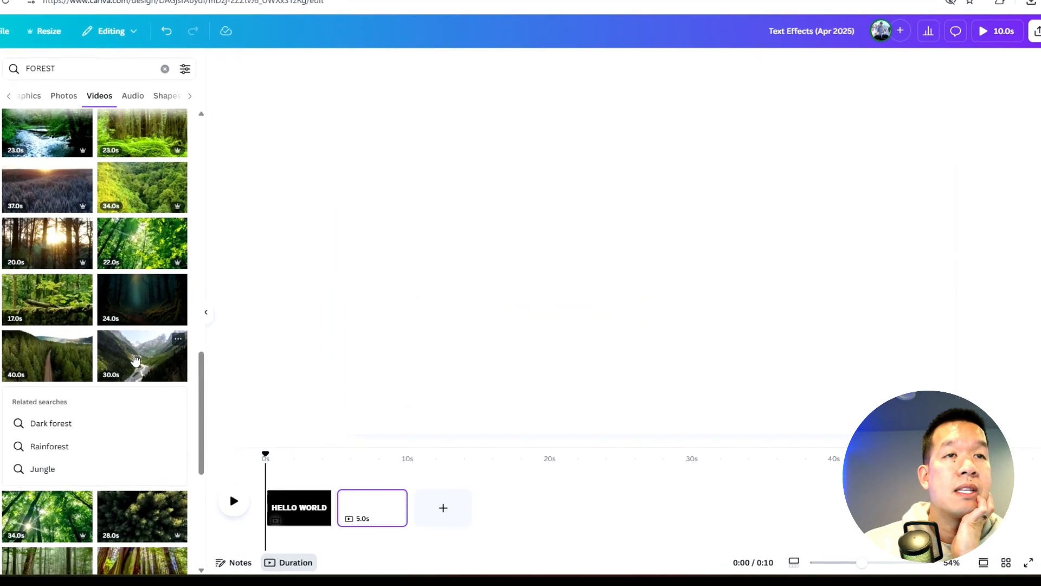
click(16, 314)
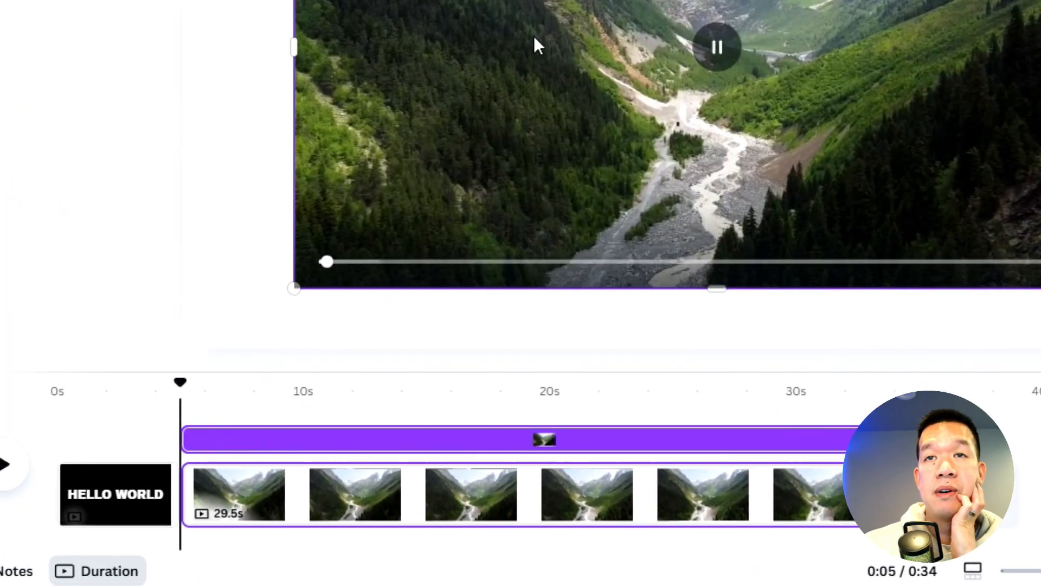
Set the video as the page background and place the exported text image over it
right_click(537, 166)
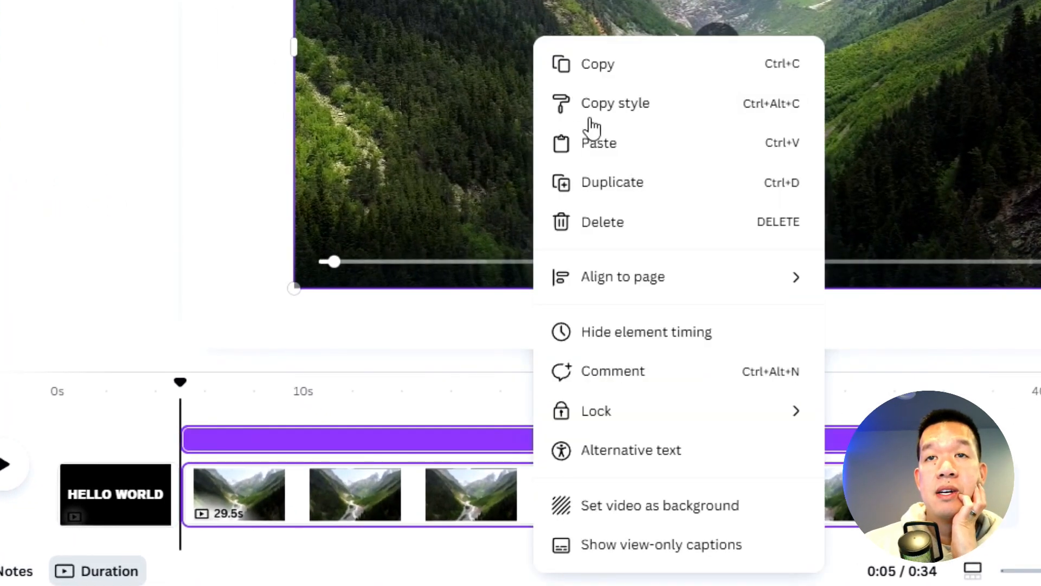
click(633, 505)
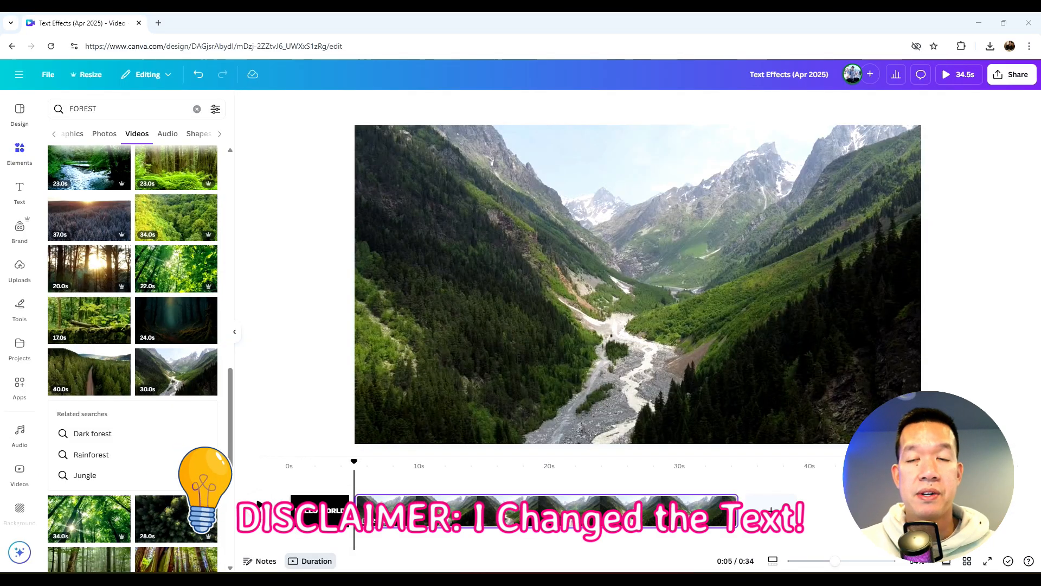
drag(456, 461, 479, 396)
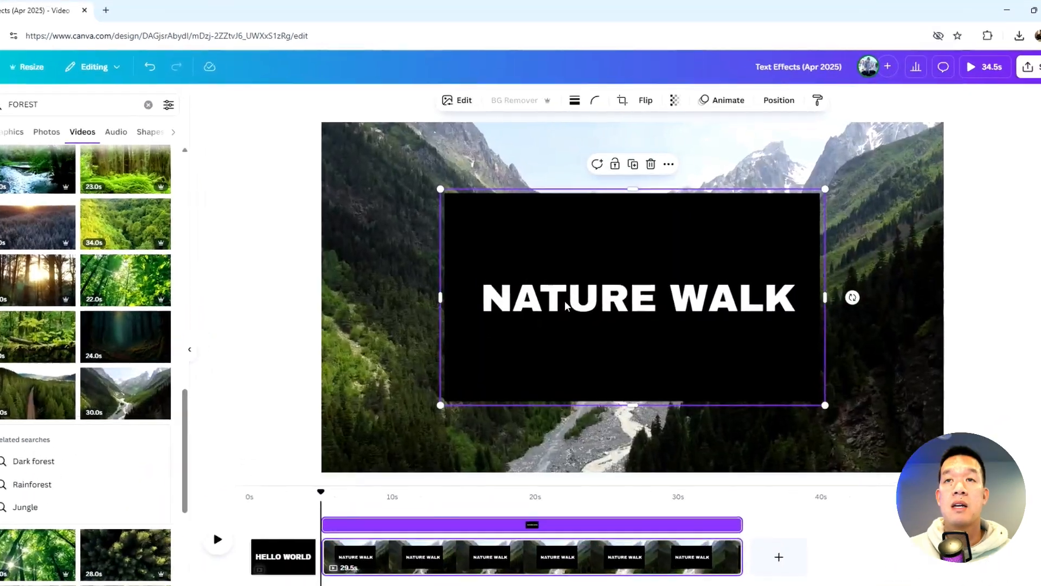
Remove the white letters from the text cutout image with BG Remover so the video shows through
drag(586, 244, 578, 213)
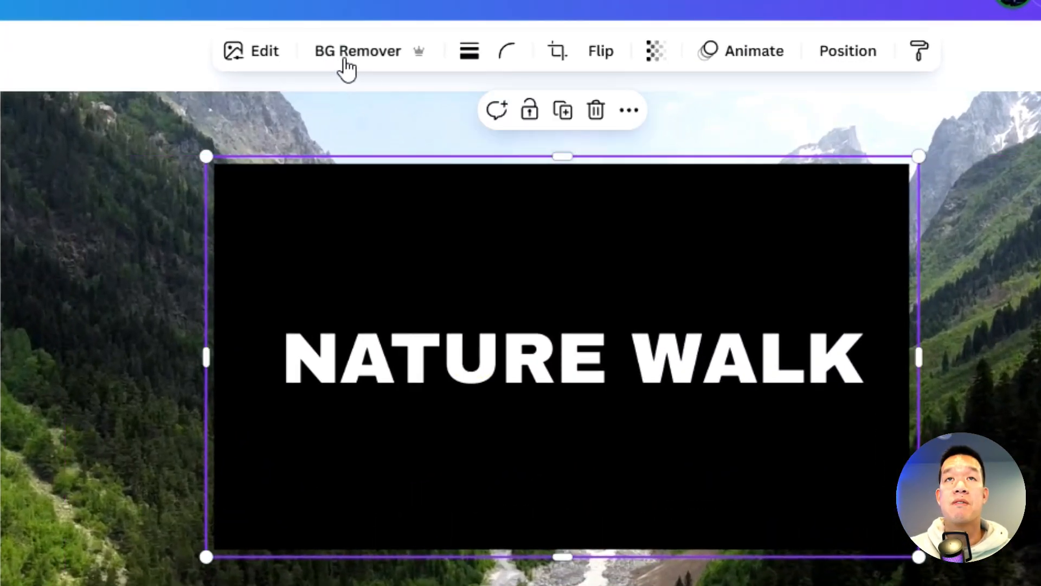
click(382, 61)
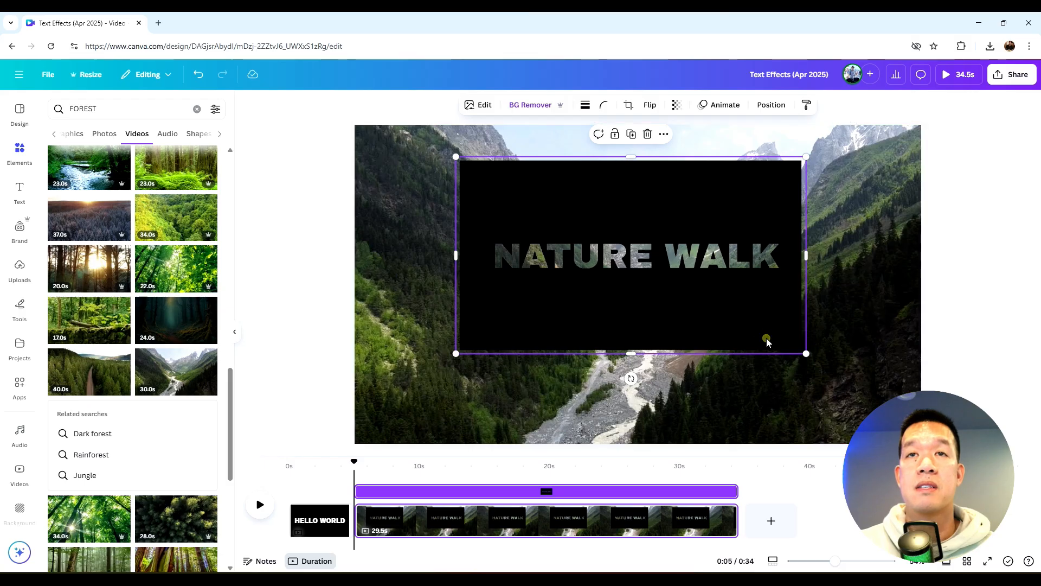
Resize the text cutout image so it covers the entire page over the background video
drag(737, 325, 662, 301)
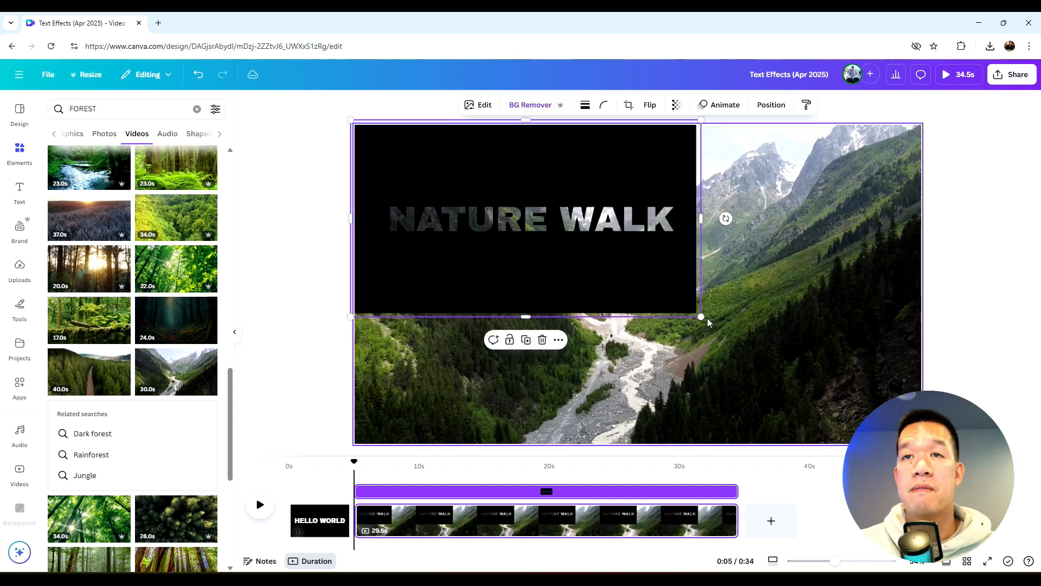
click(330, 525)
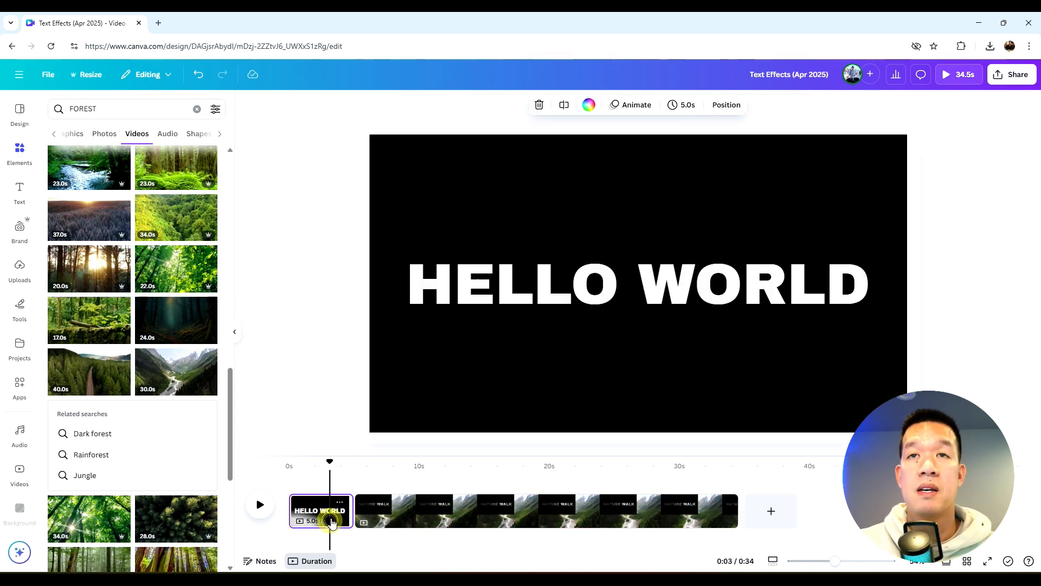
click(380, 507)
click(589, 258)
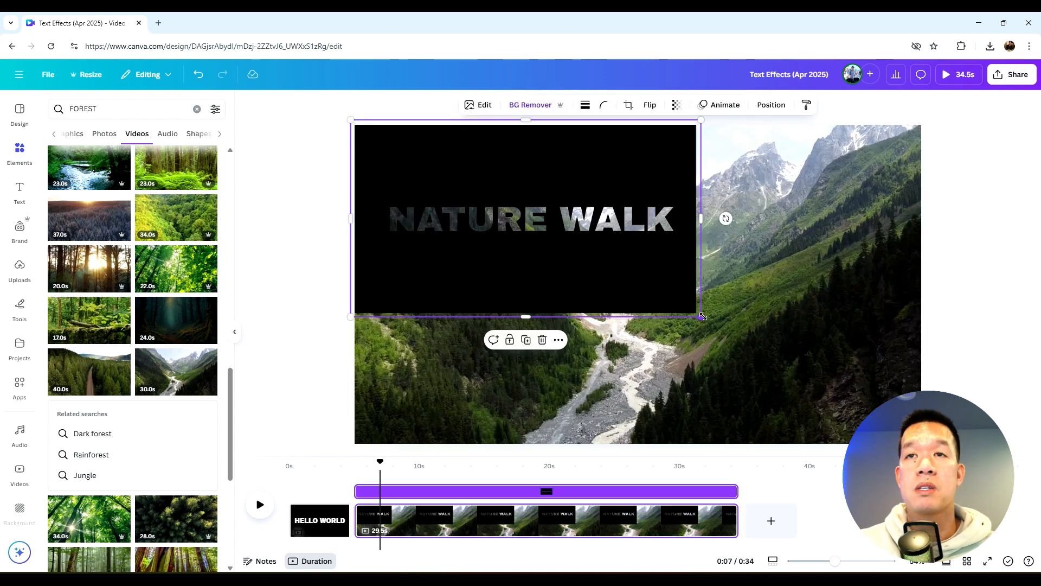
drag(703, 316, 844, 442)
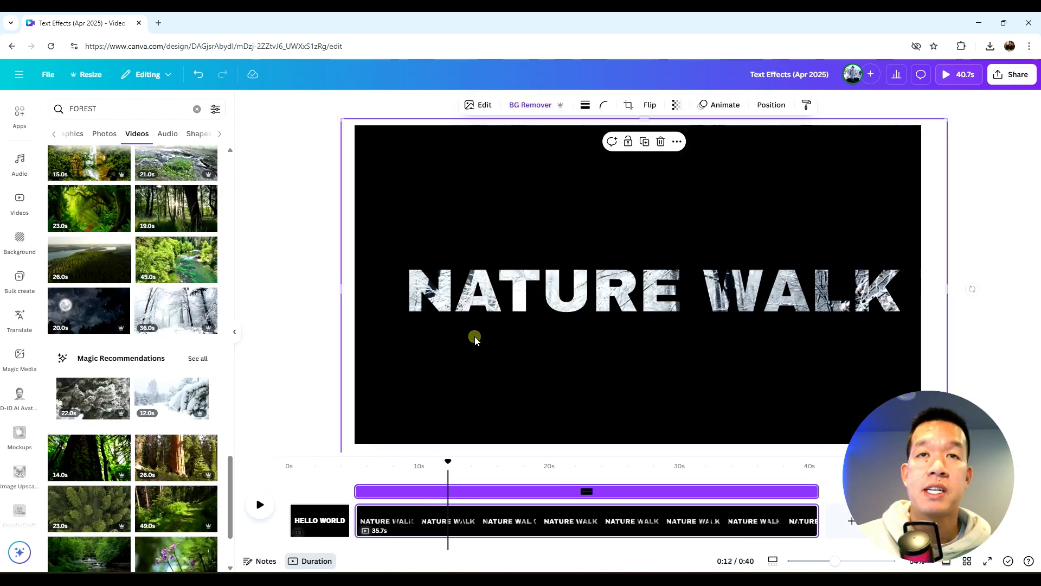
drag(474, 337, 644, 347)
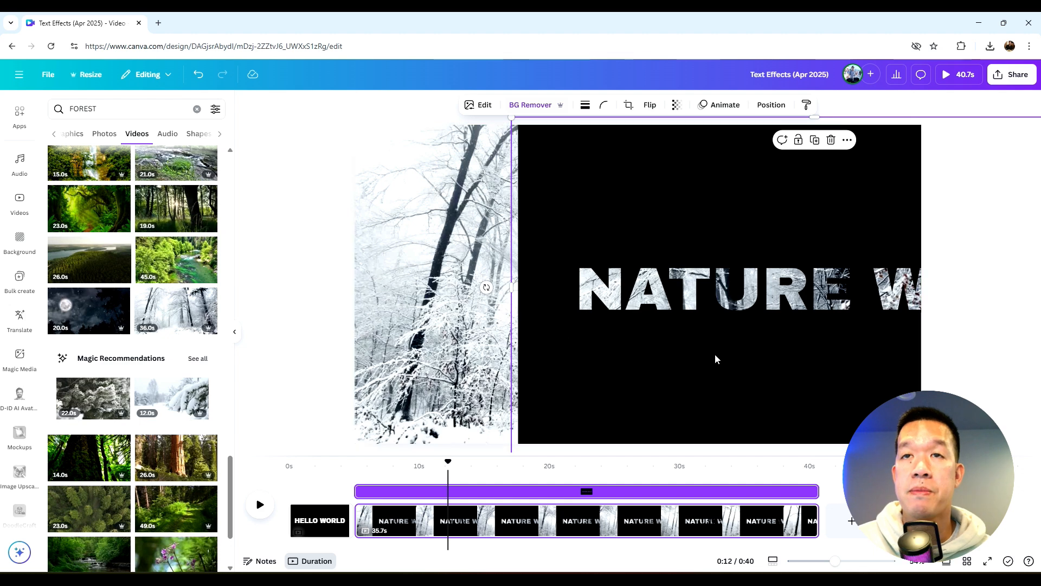
drag(716, 359, 544, 349)
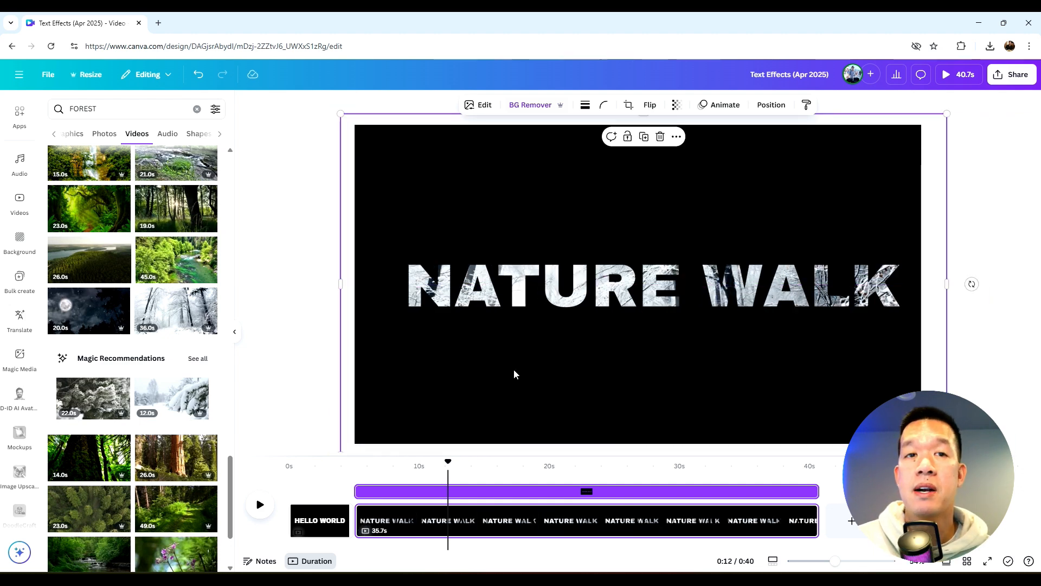
Give the text cutout image a Spray Paint reveal animation and preview the playback
click(261, 502)
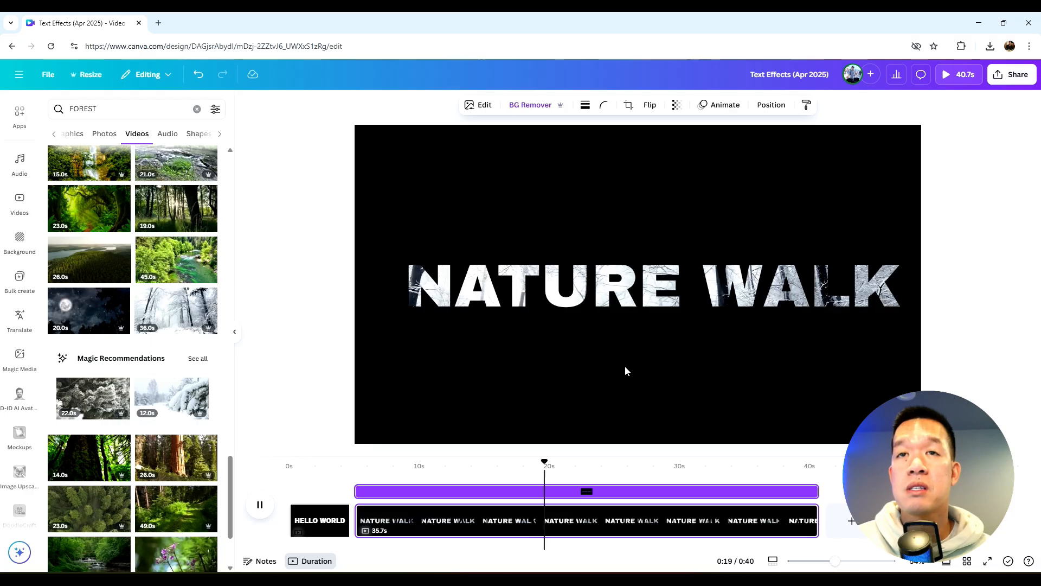
click(492, 452)
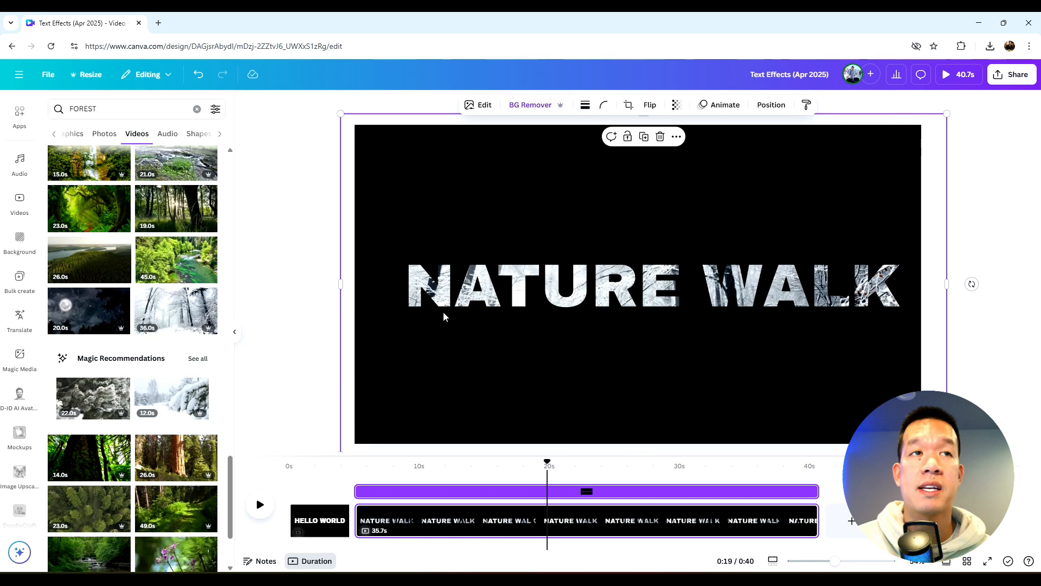
click(725, 106)
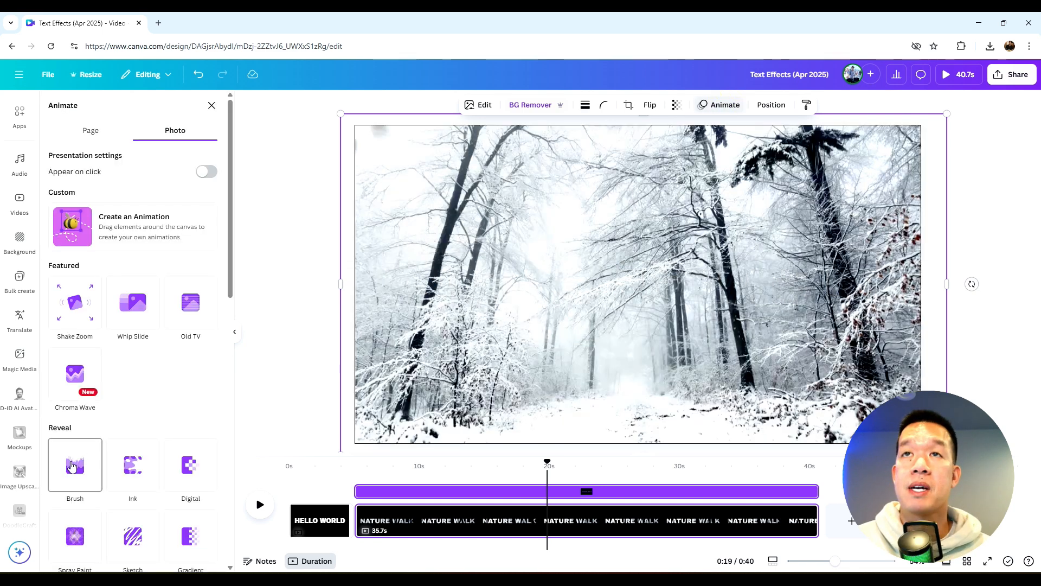
scroll(124, 449, down, 7)
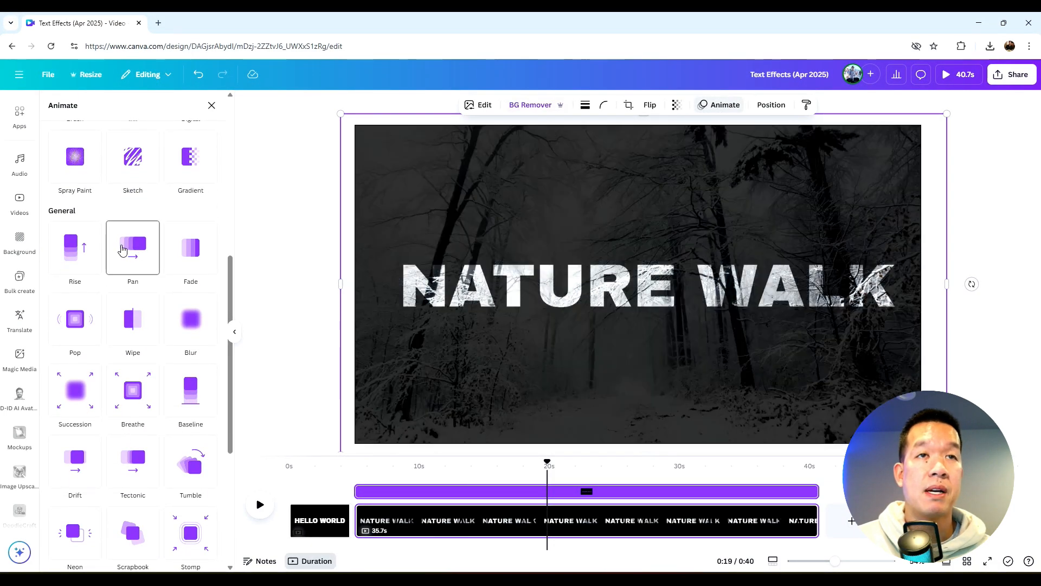
click(139, 248)
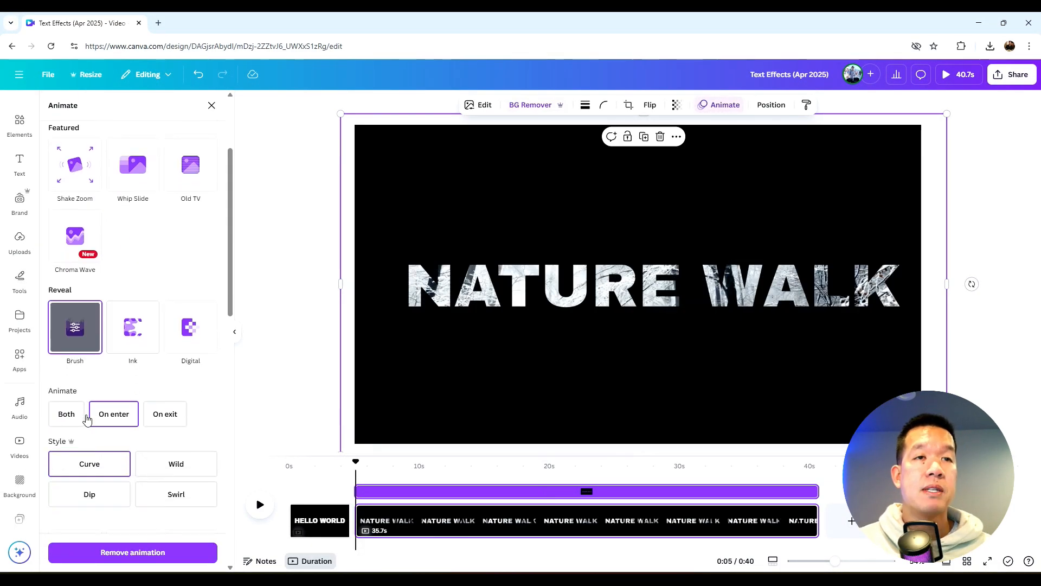
scroll(86, 419, down, 3)
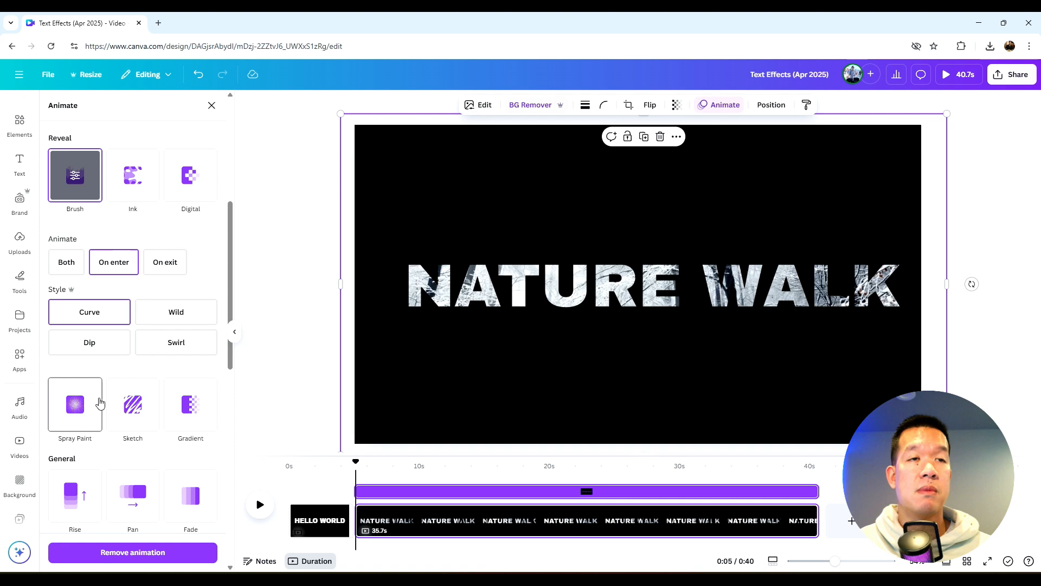
click(76, 406)
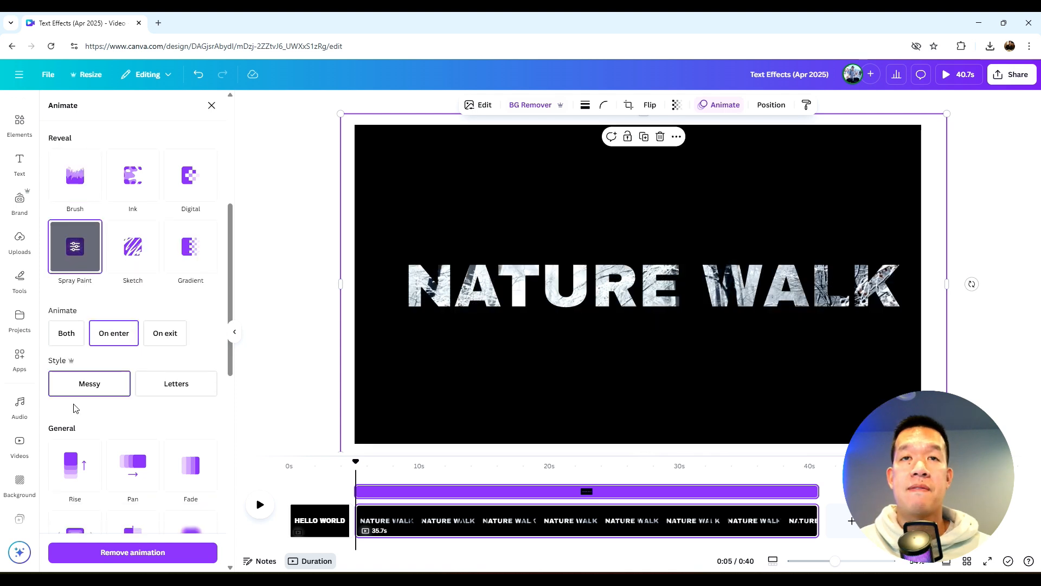
click(258, 504)
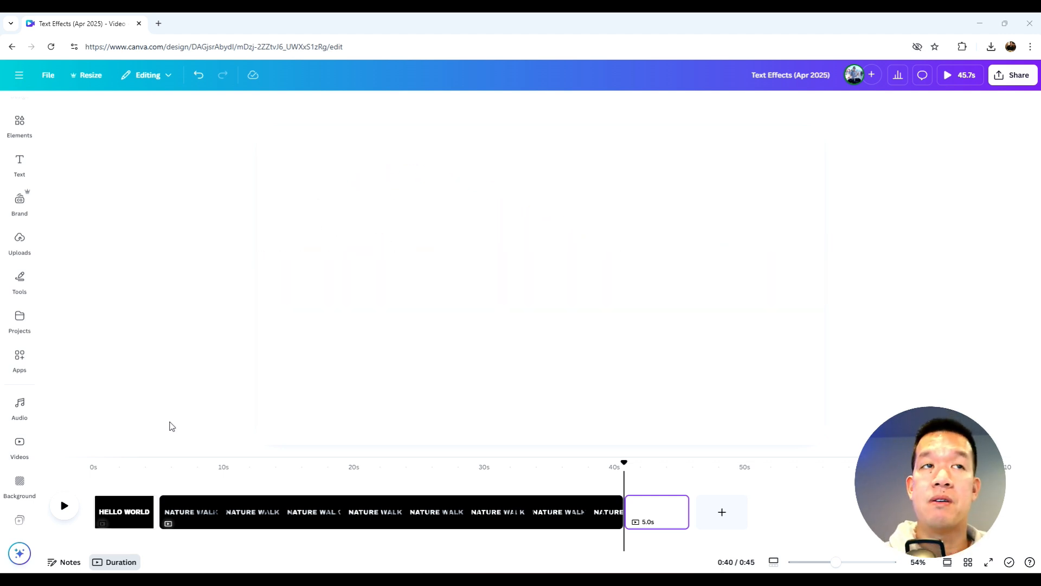
On the new page, search for a cartoon PARK background photo and set the park-with-wooden-deck image as the background
click(20, 202)
click(305, 215)
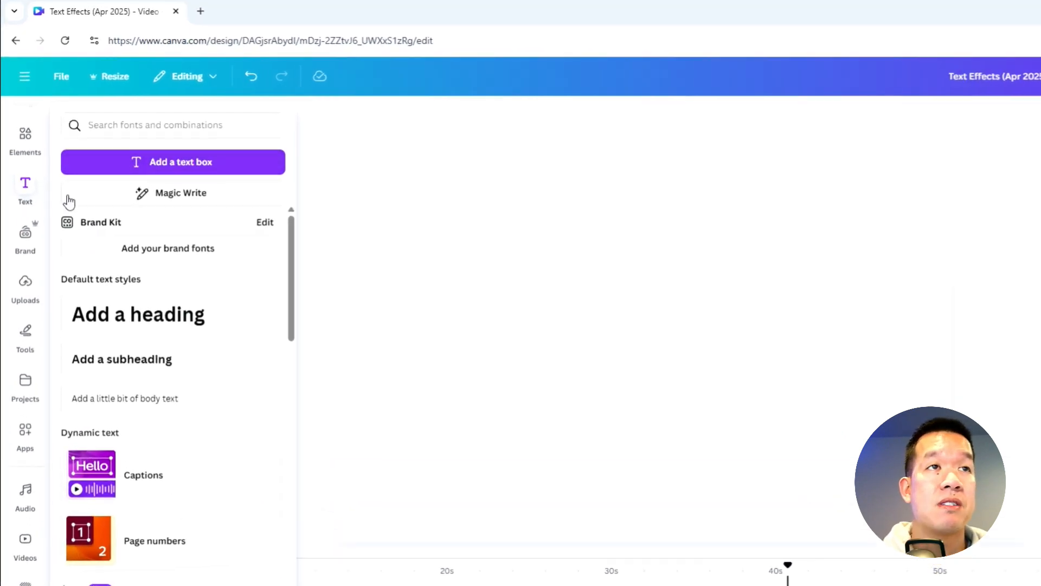
click(35, 133)
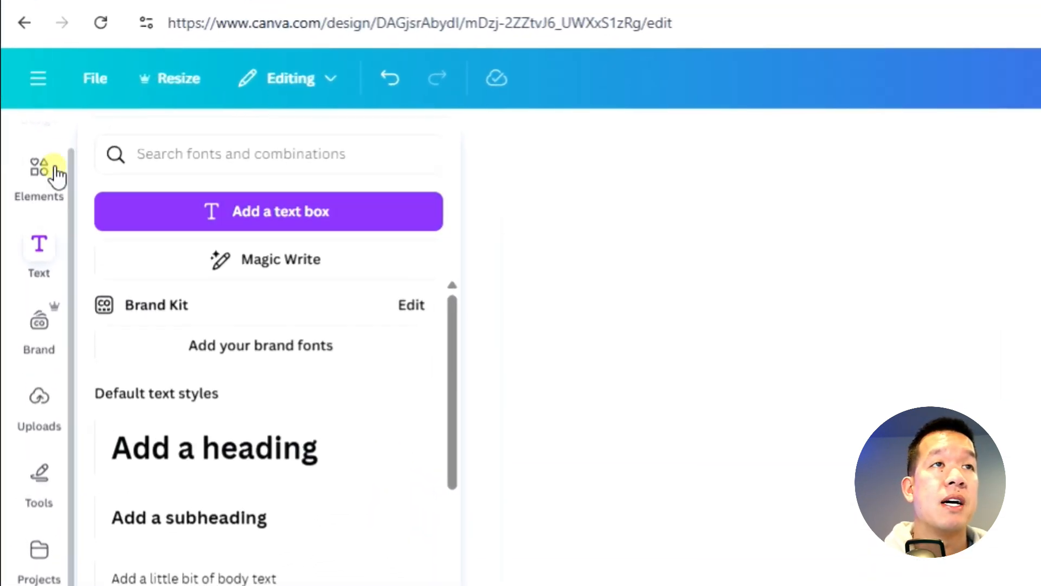
click(213, 144)
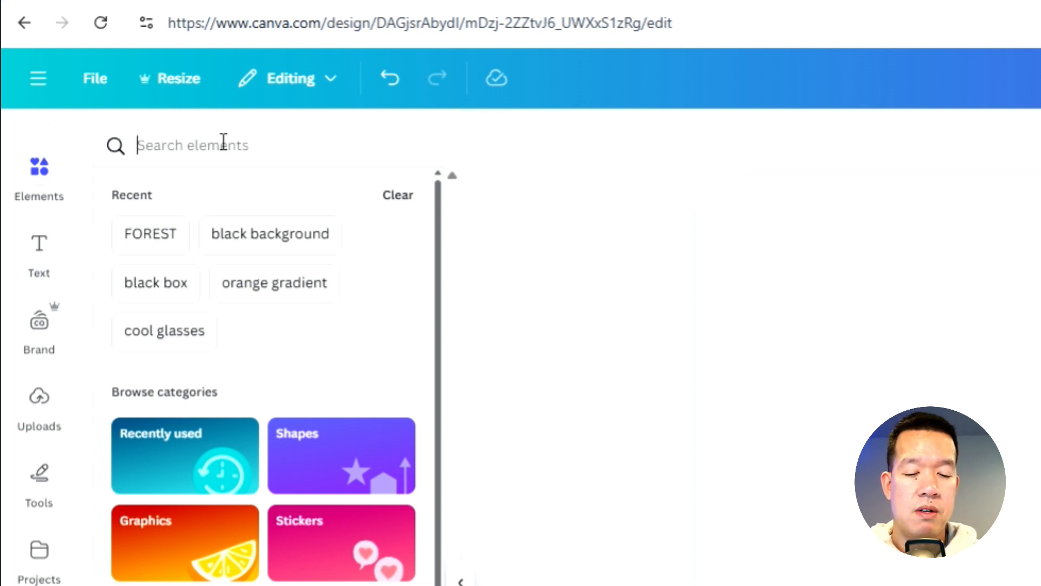
text(CARTOON)
key(Return)
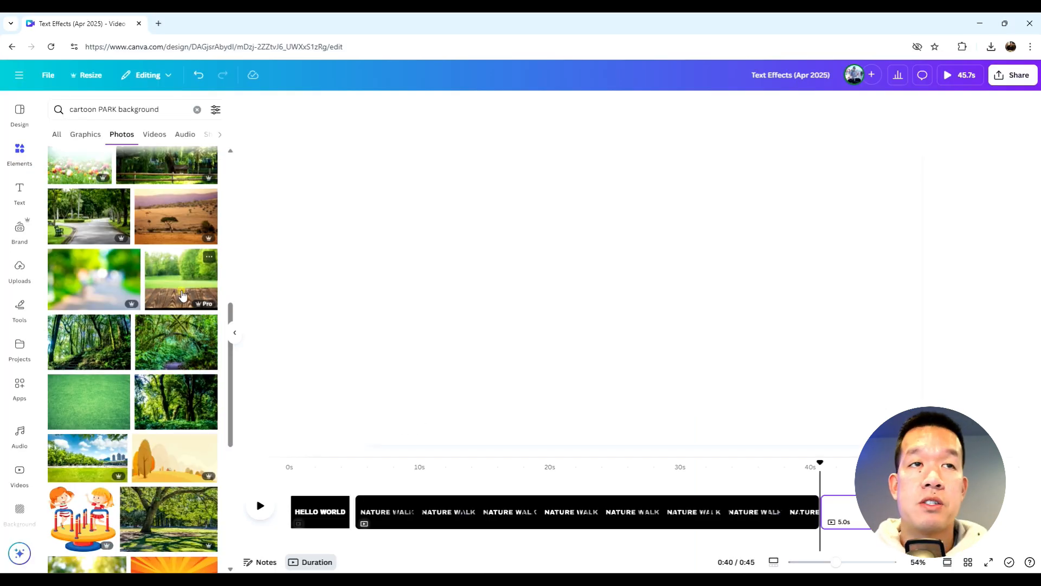
click(181, 295)
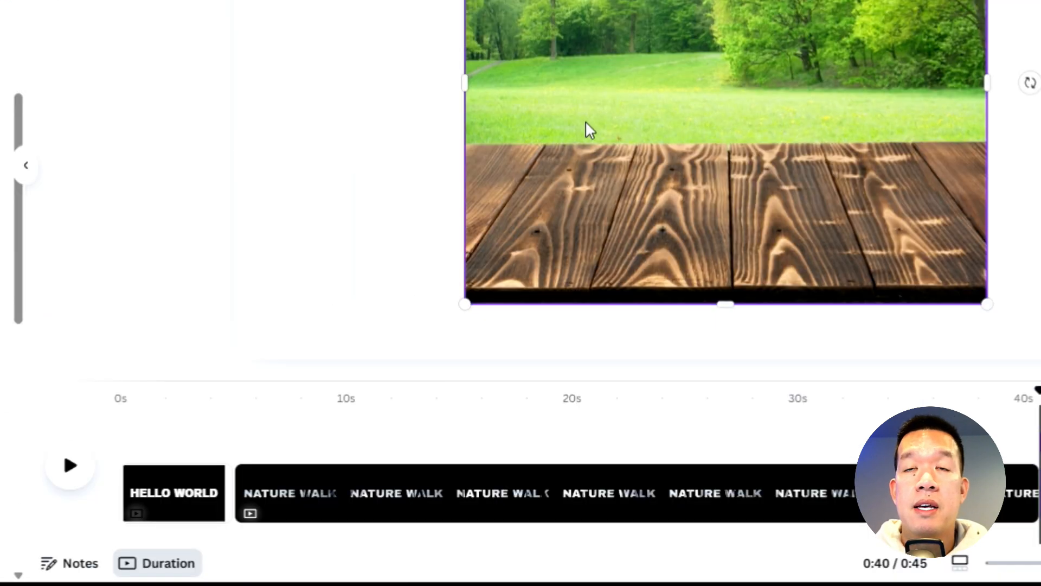
right_click(558, 310)
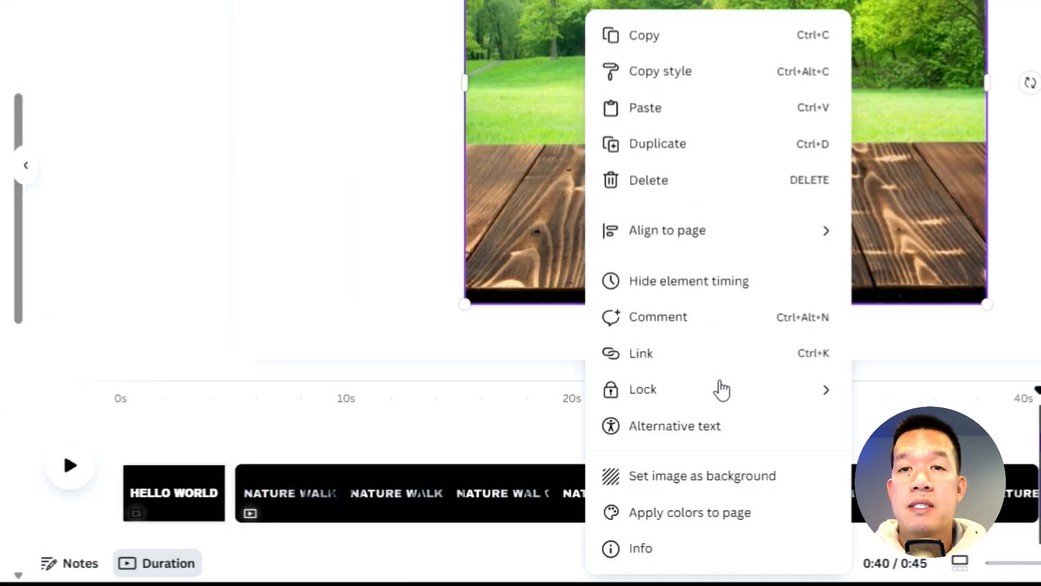
click(666, 486)
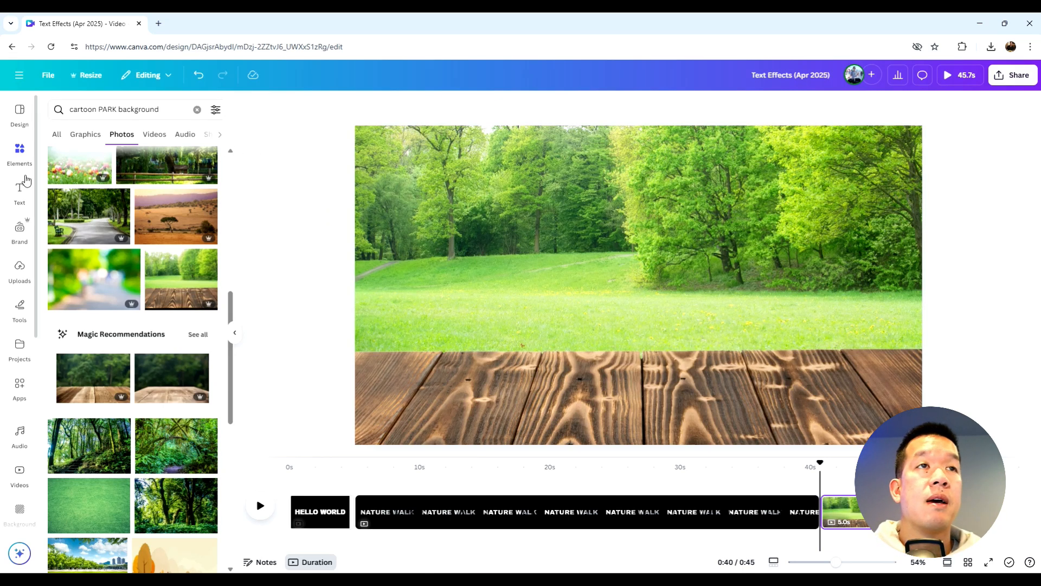
Add a text box and paste the text "Chasing the Kids" into it
click(21, 190)
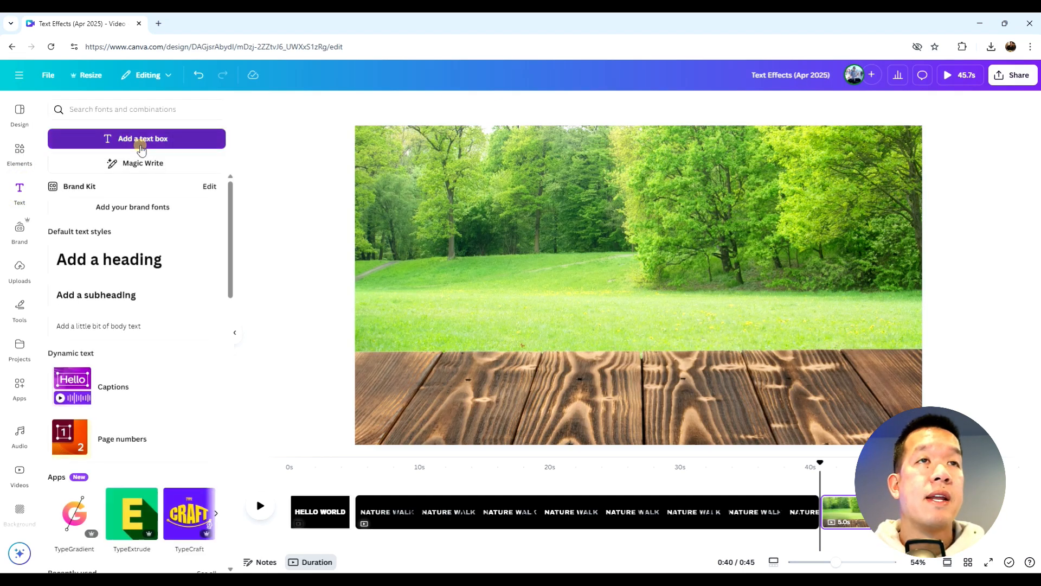
click(137, 139)
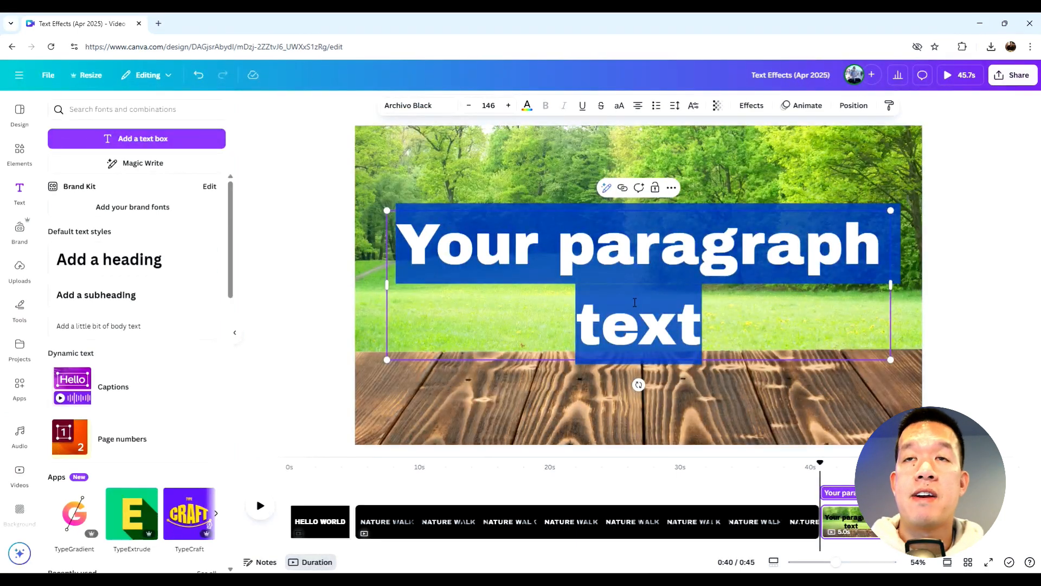
text(Chasing the Kids)
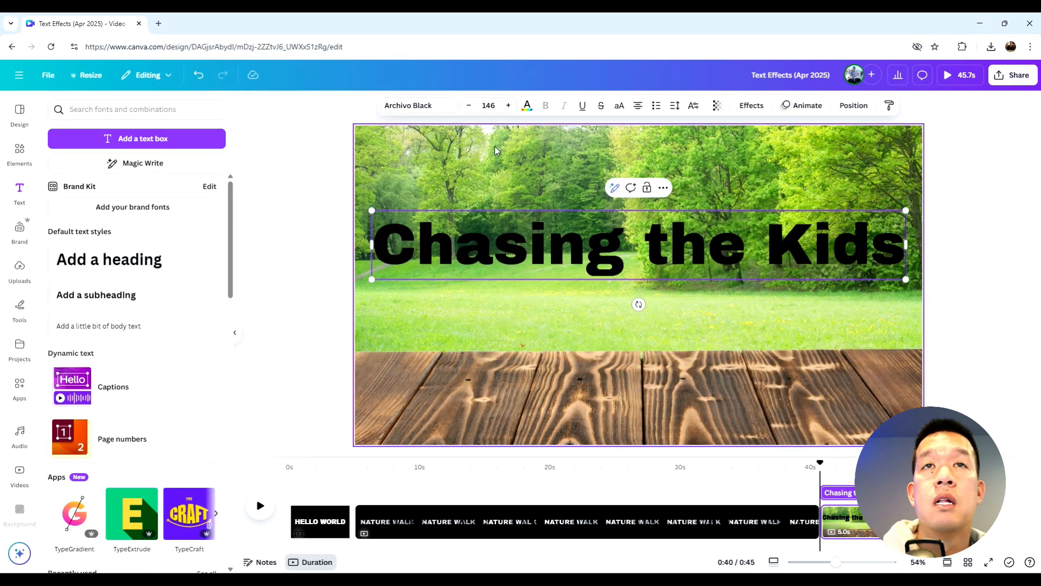
Apply the Outline text effect to the title with a black outline color
key(Escape)
click(528, 106)
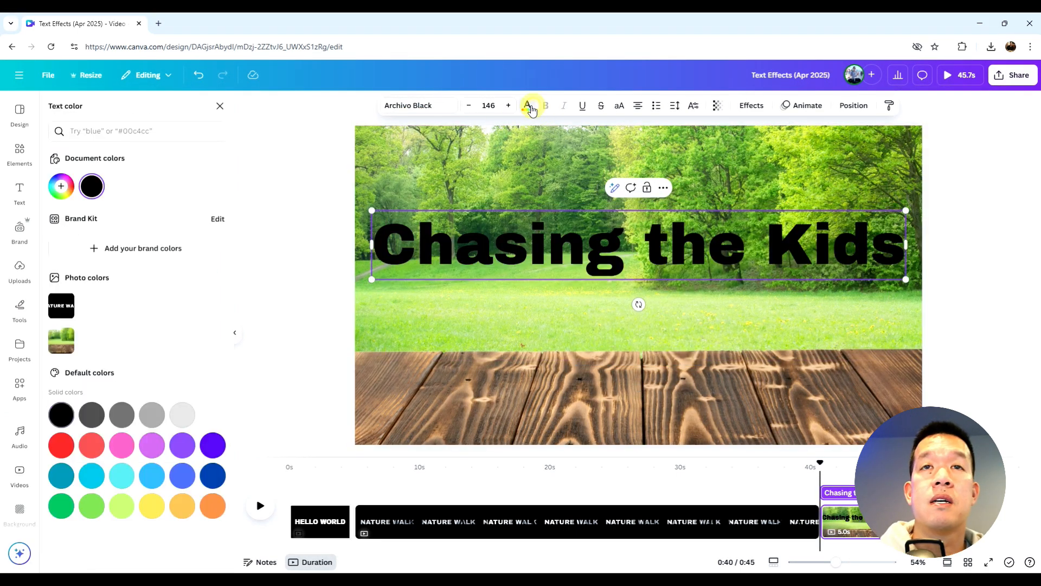
click(749, 109)
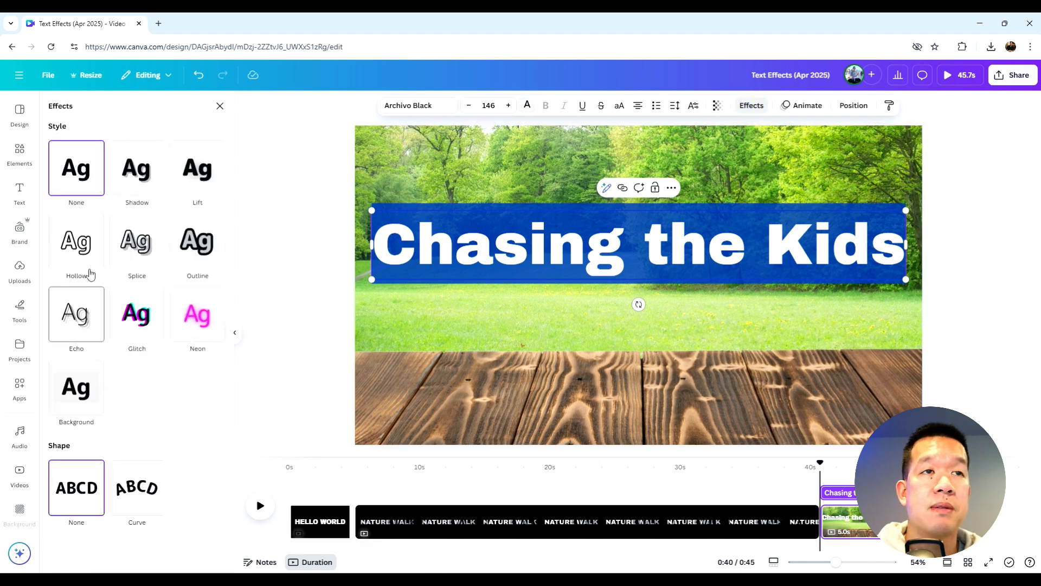
click(88, 166)
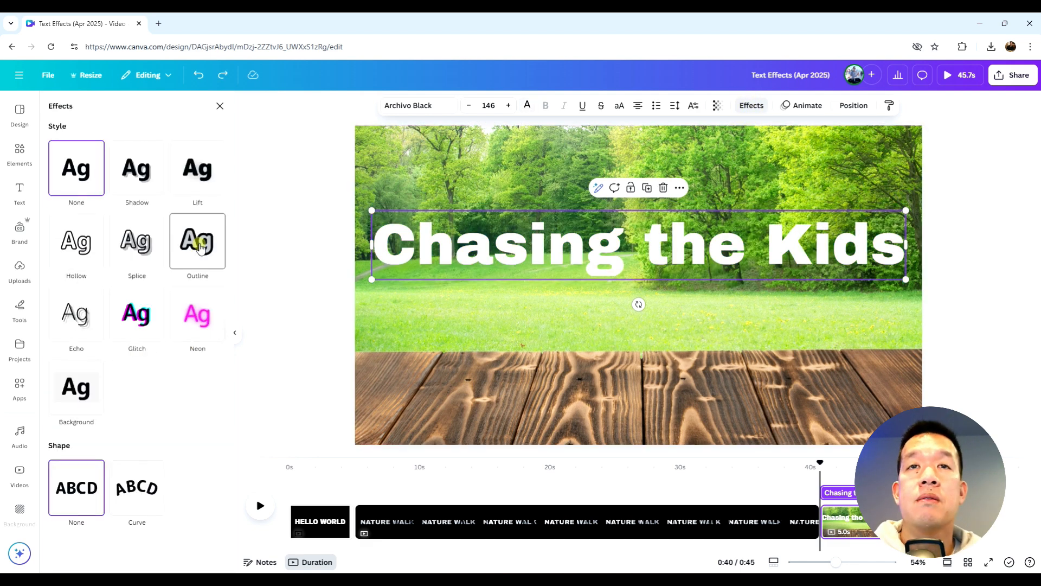
click(199, 247)
click(208, 332)
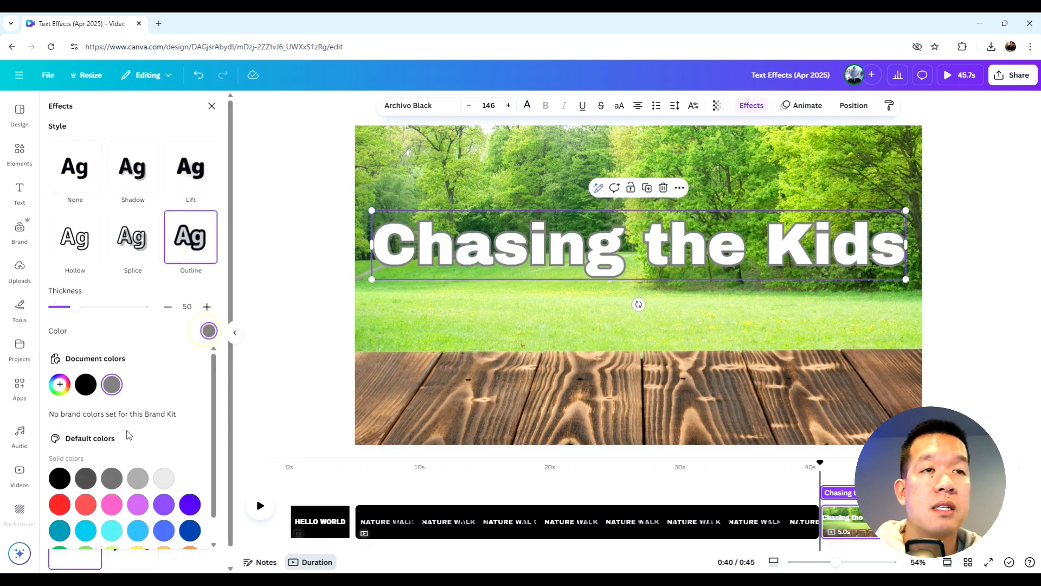
click(91, 387)
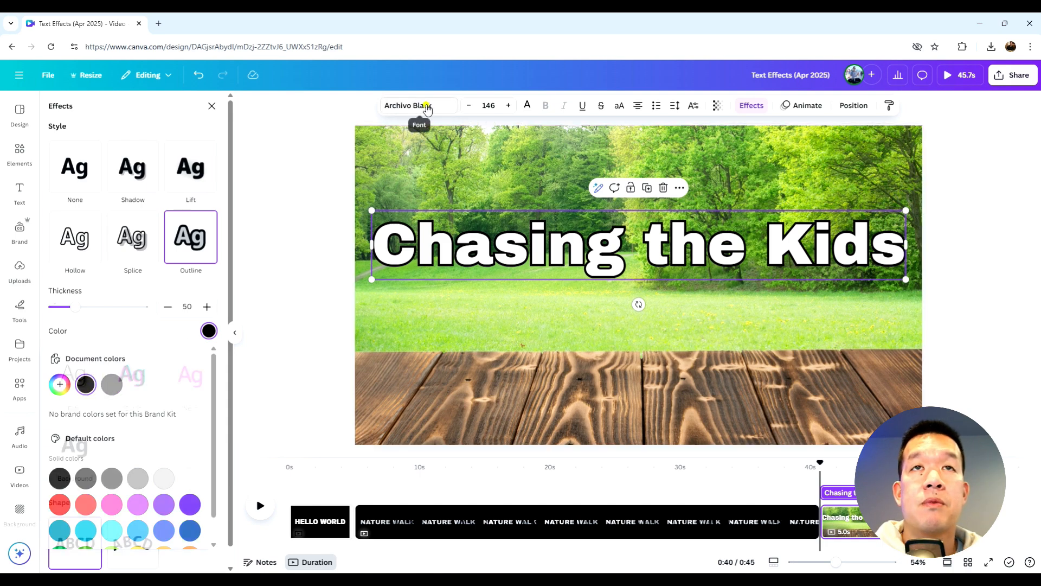
Change the title font to Children One and add a Typewriter animation with increased speed
click(425, 107)
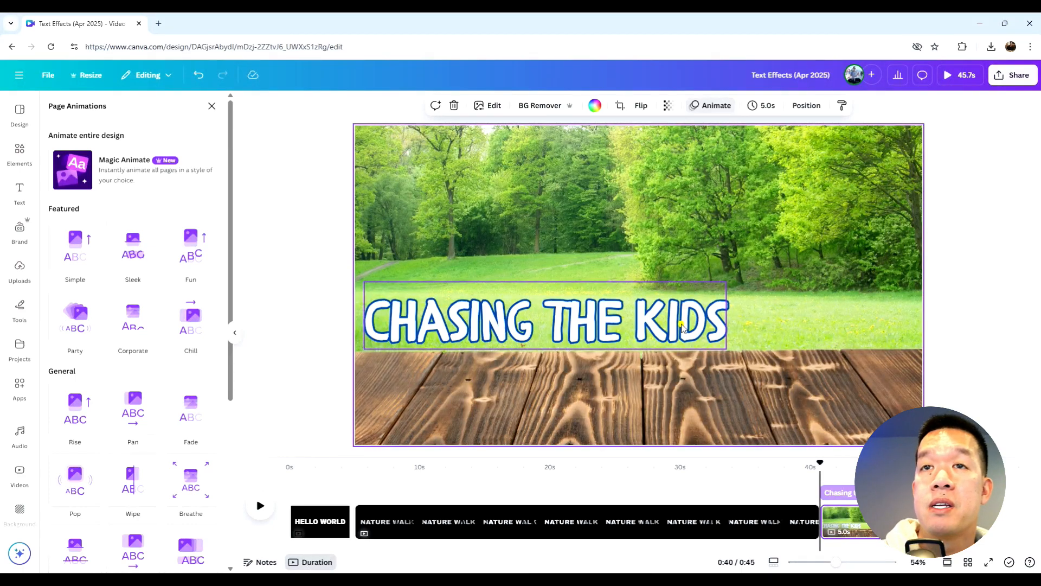
click(682, 327)
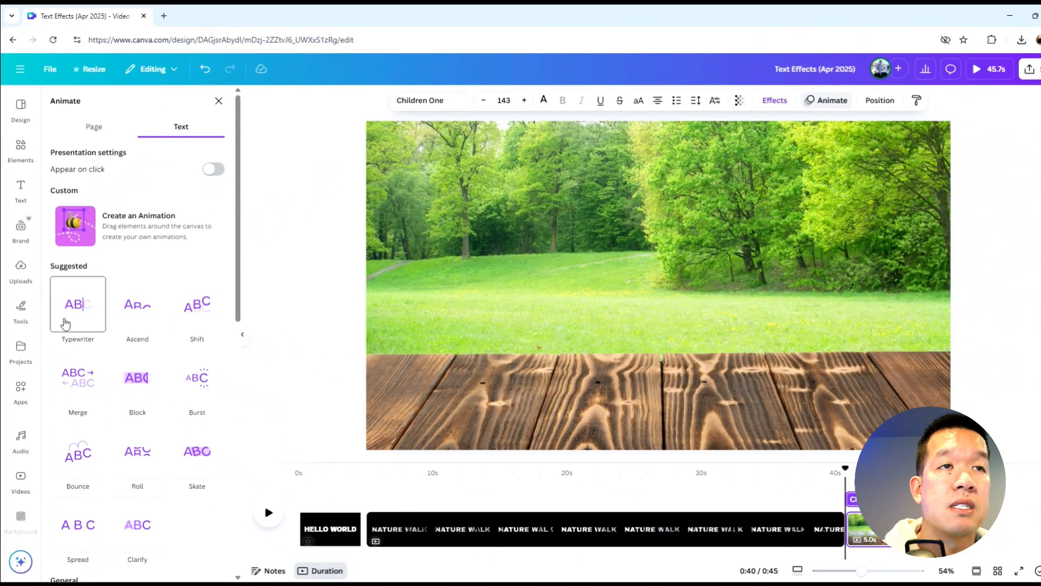
click(64, 324)
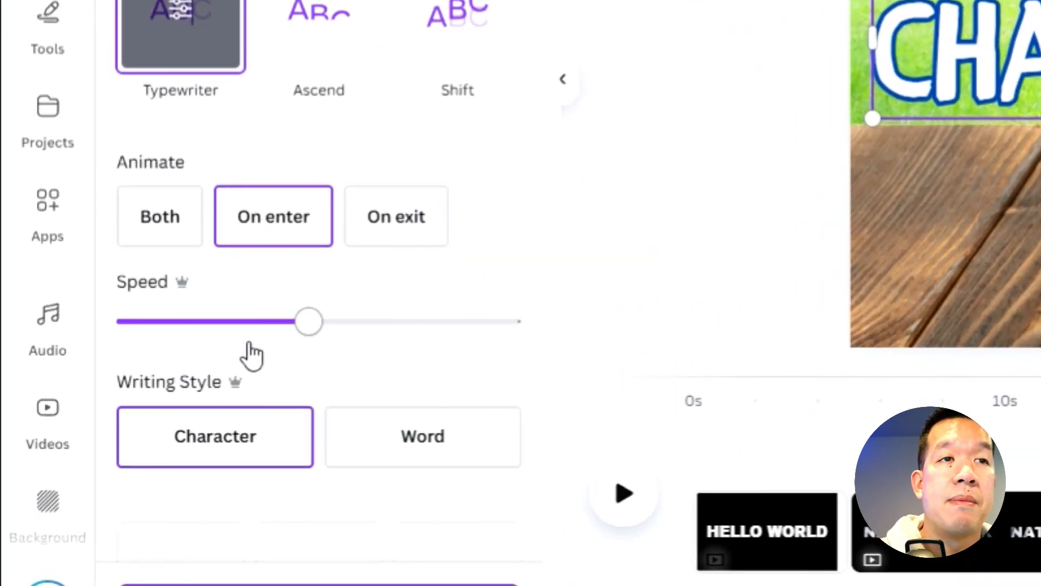
drag(280, 347, 350, 321)
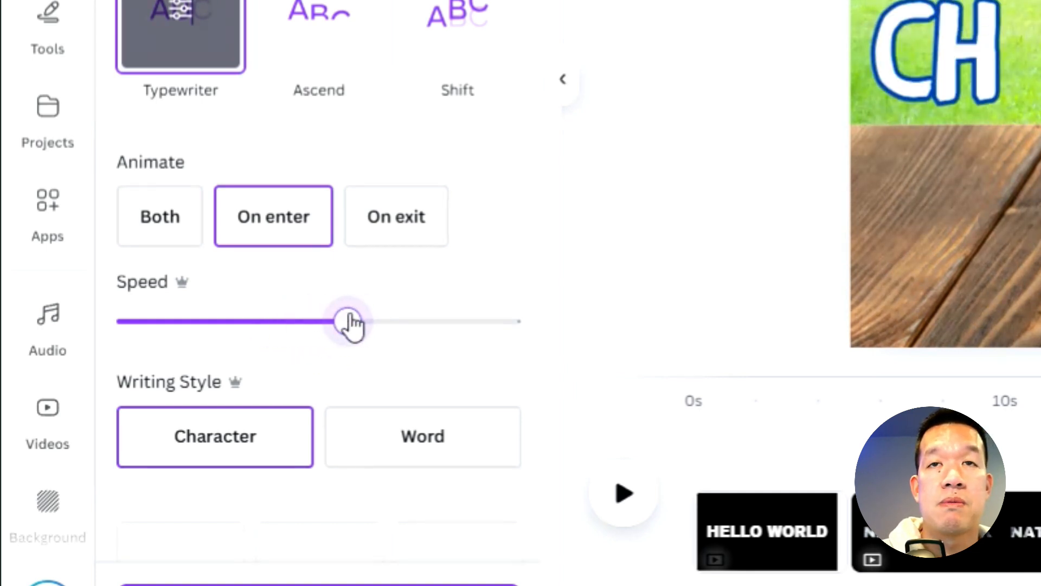
Search graphics for animated "cartoon runner" elements and add the running girl graphic to the page
click(750, 50)
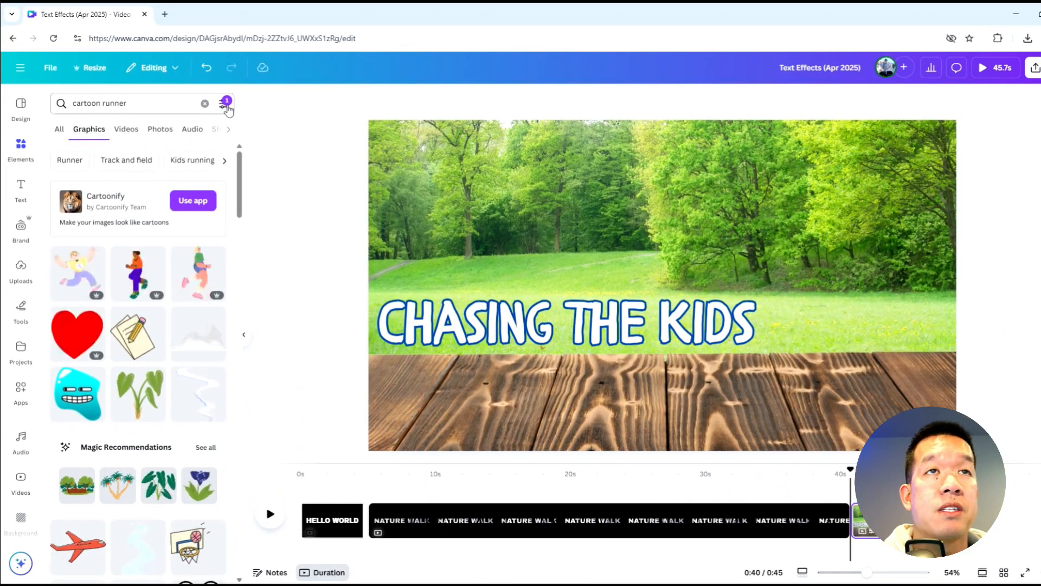
click(225, 104)
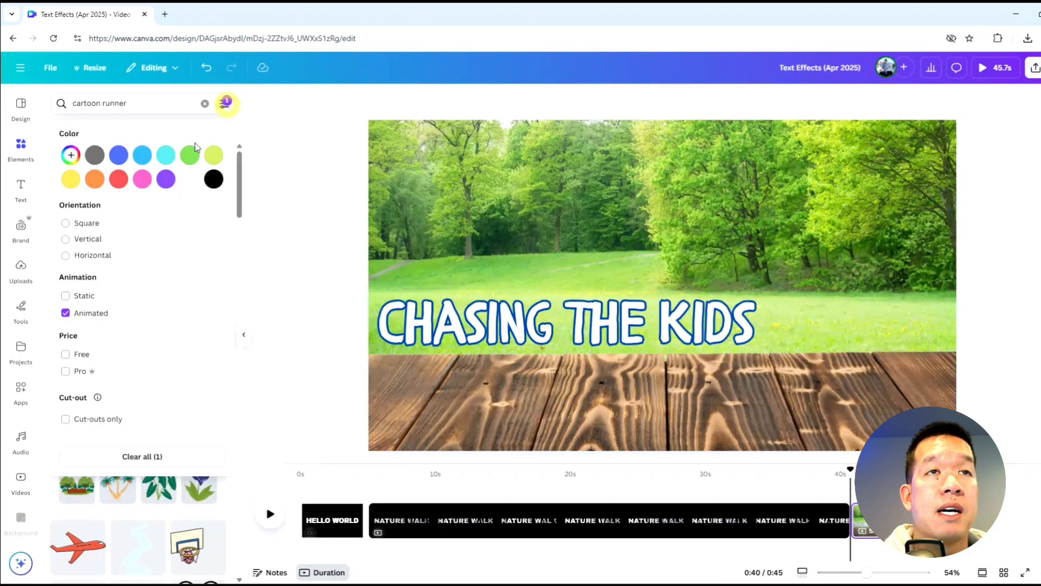
click(288, 226)
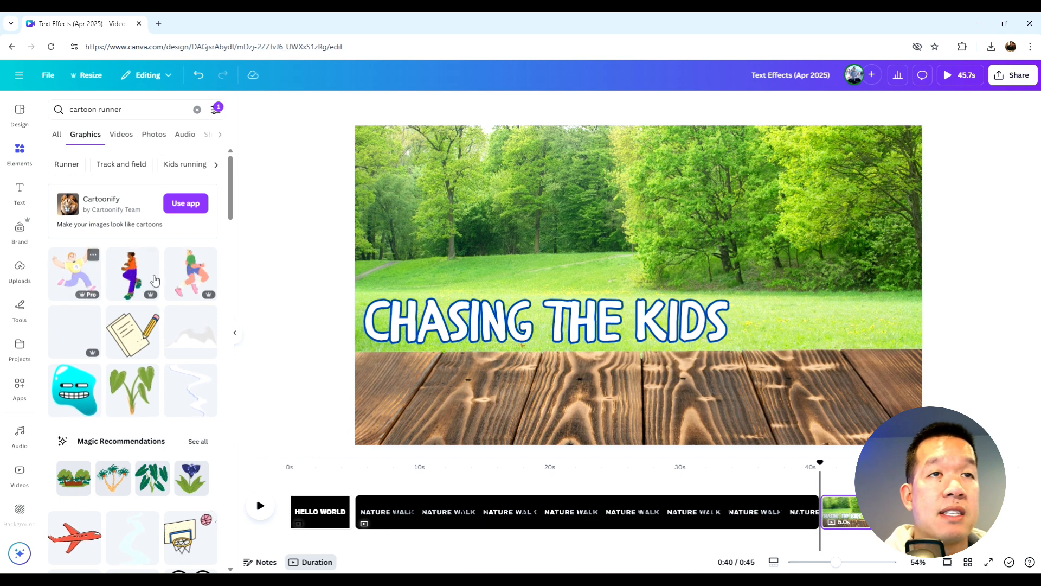
scroll(81, 329, down, 5)
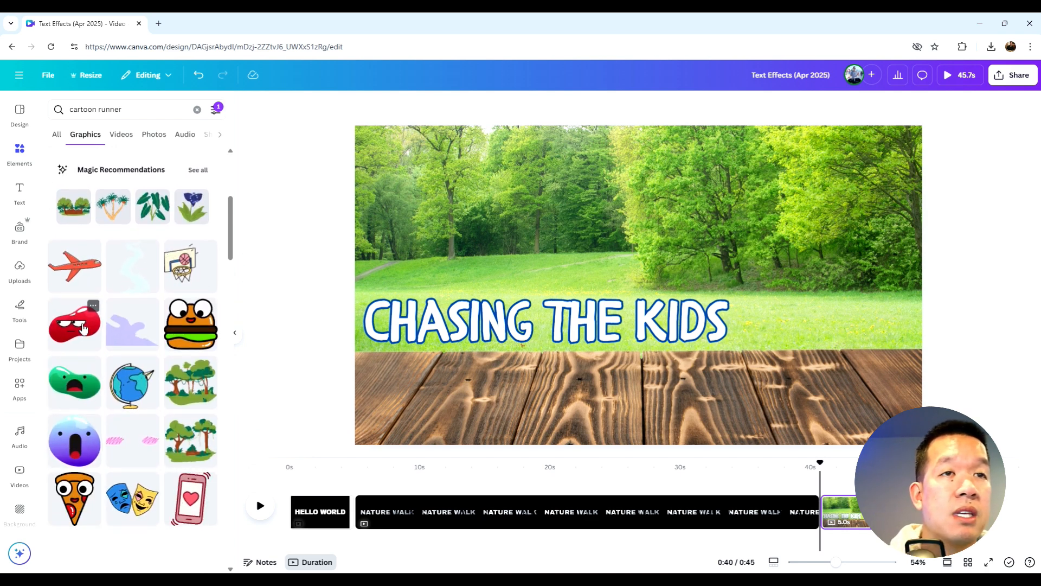
scroll(84, 328, up, 5)
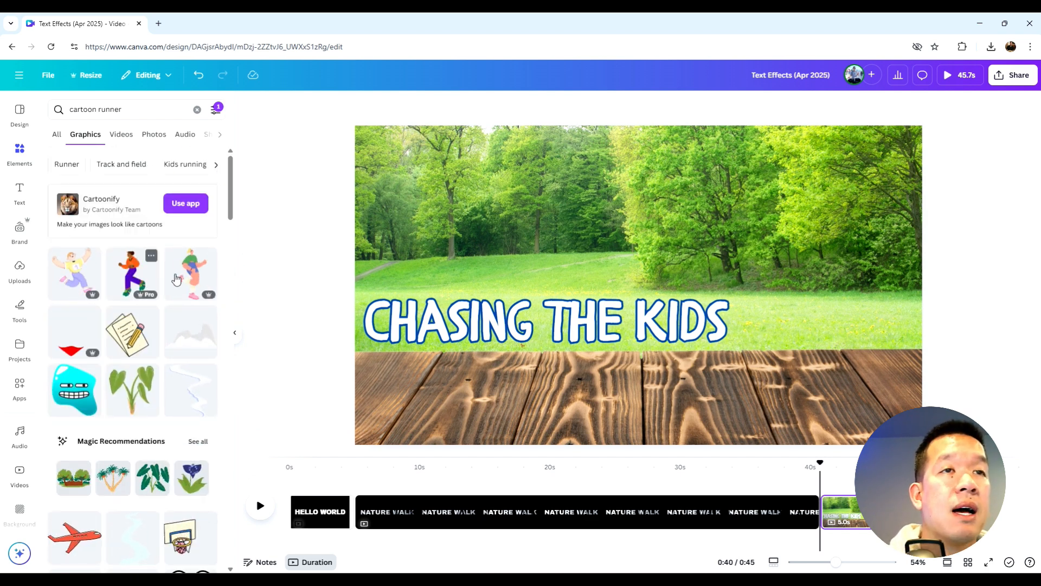
click(190, 277)
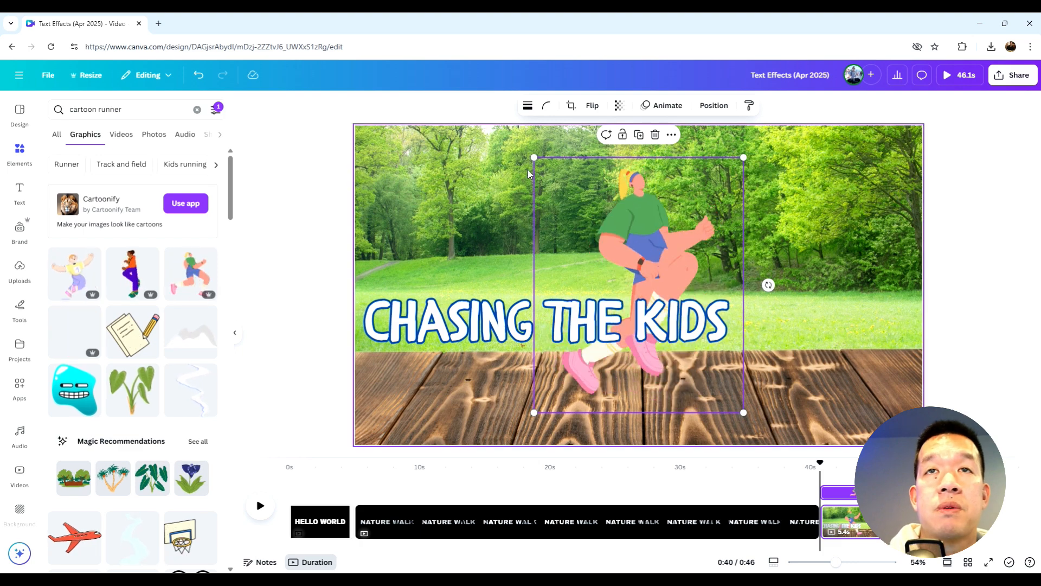
Shrink the runner graphic and move it to the left side behind the title
drag(532, 156, 600, 235)
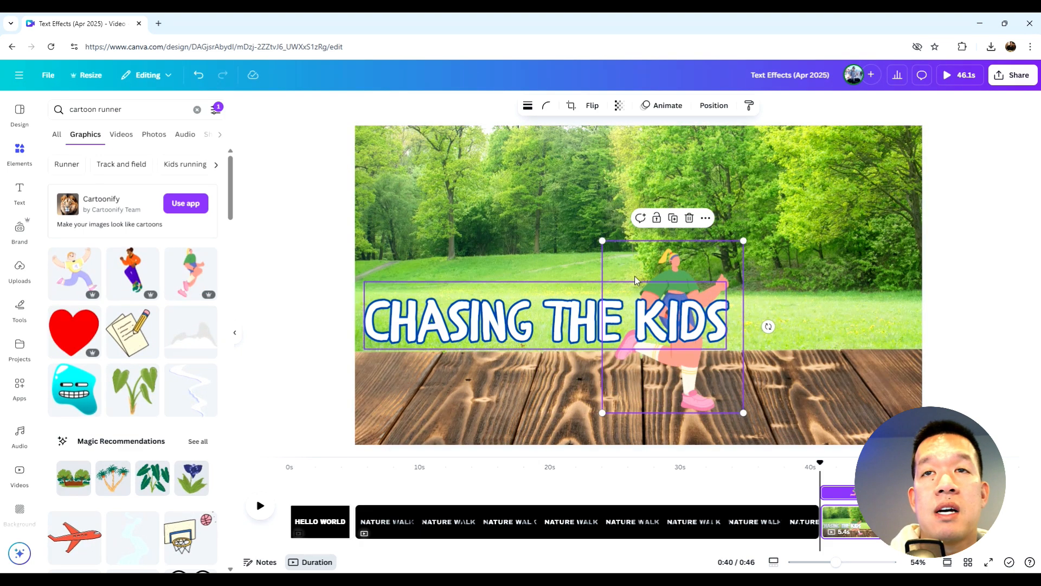
drag(667, 271, 431, 296)
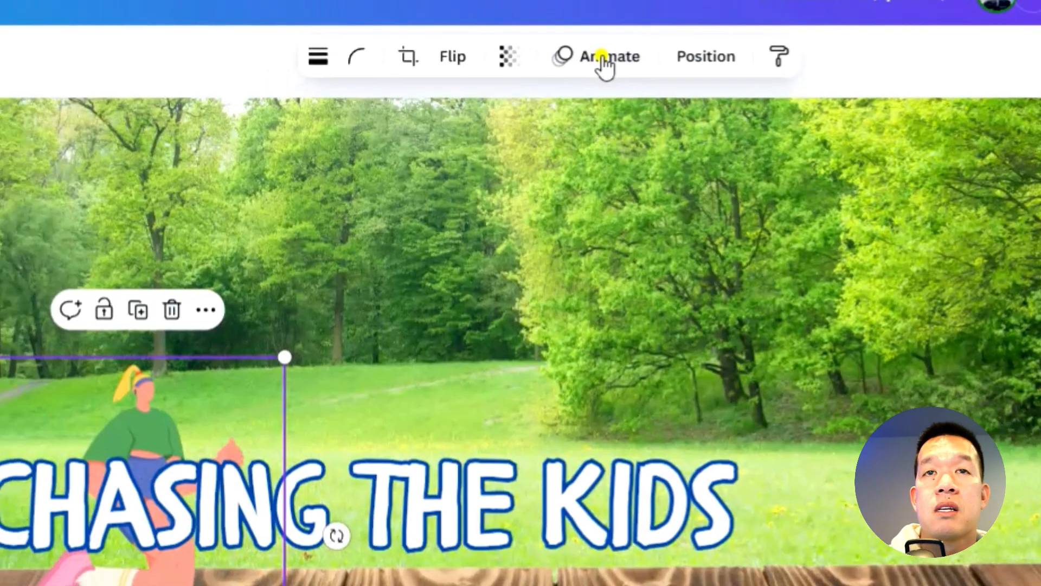
Create a custom animation for the runner by drawing a motion path across the canvas to the right
click(663, 105)
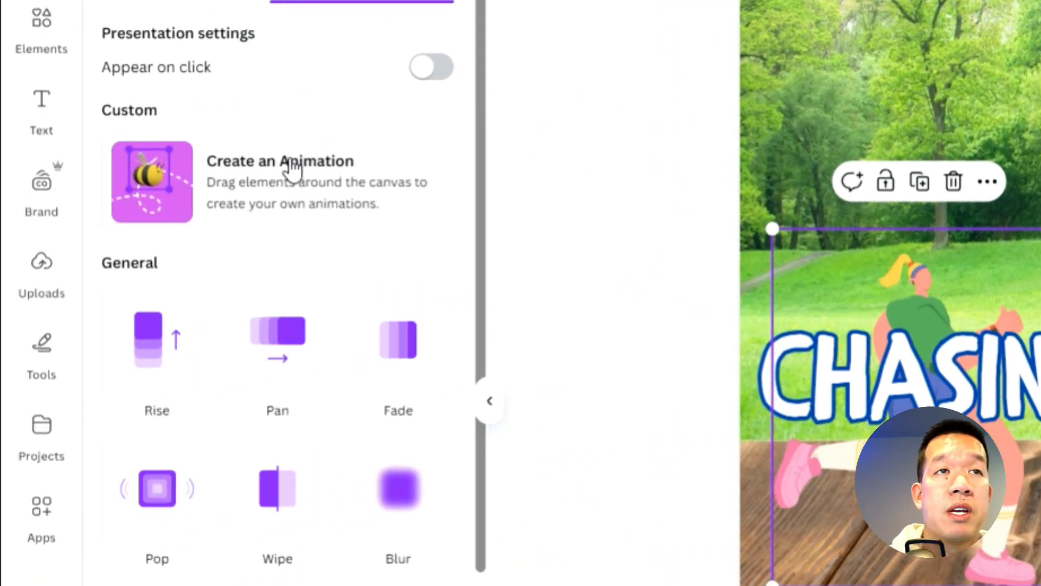
click(90, 188)
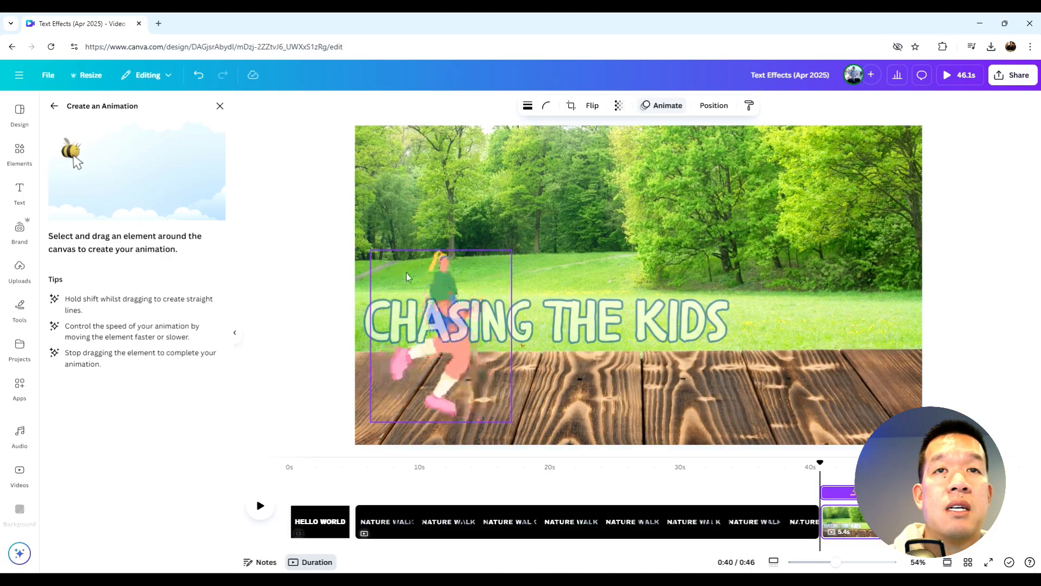
mouse_move(455, 280)
mouse_down()
mouse_move(531, 268)
mouse_move(1003, 284)
mouse_up()
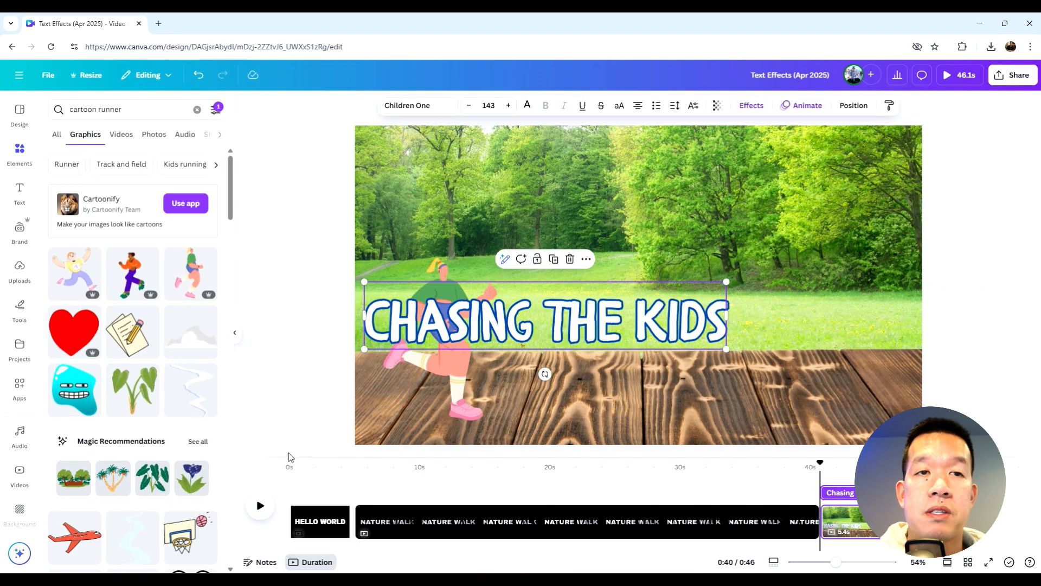
Play and pause the page preview to check the runner and title animations
click(261, 506)
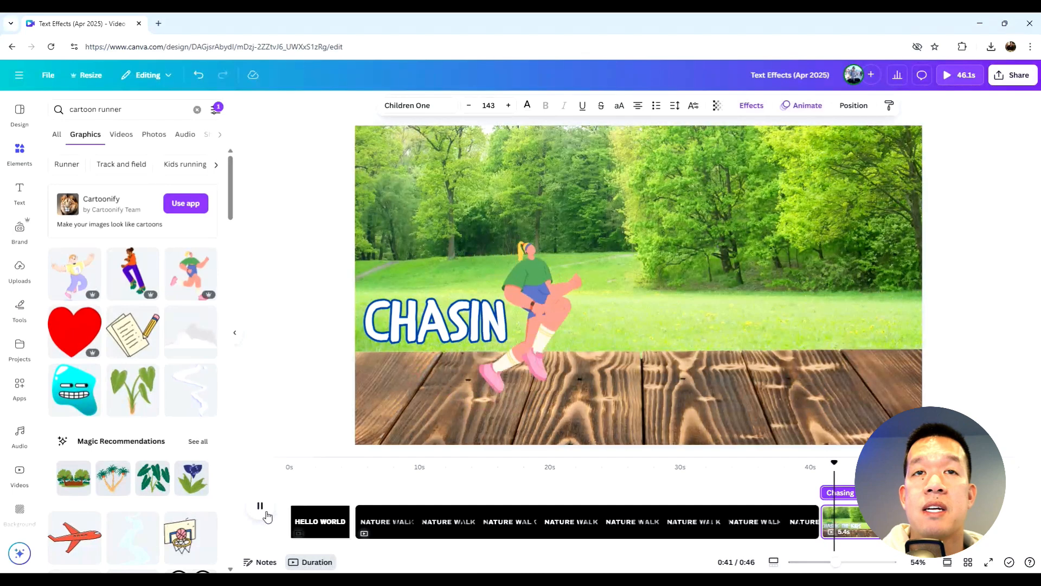
click(261, 507)
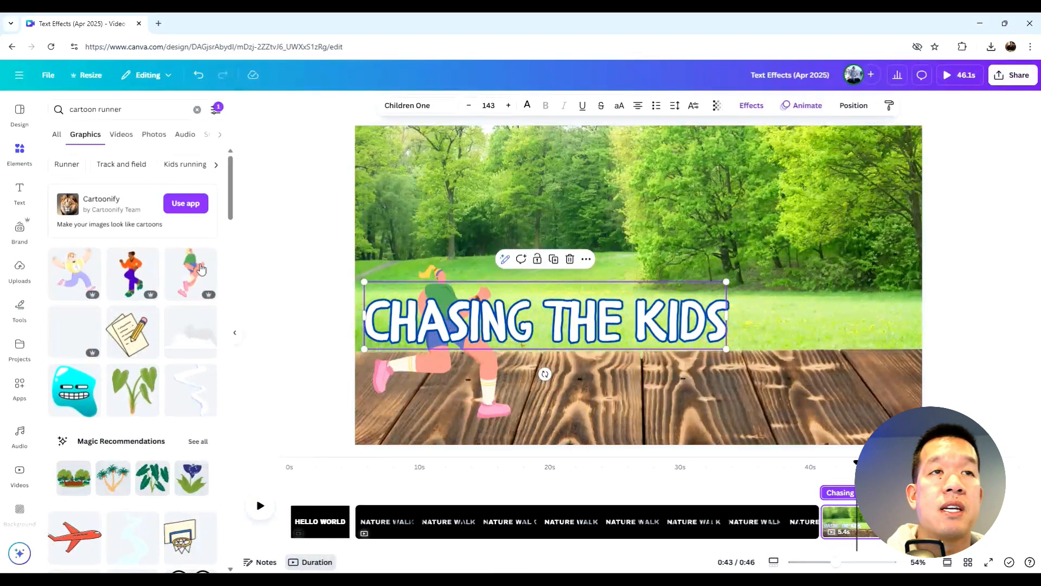
Increase the title's Typewriter animation speed and slightly adjust the title clip's timing on the timeline
click(802, 105)
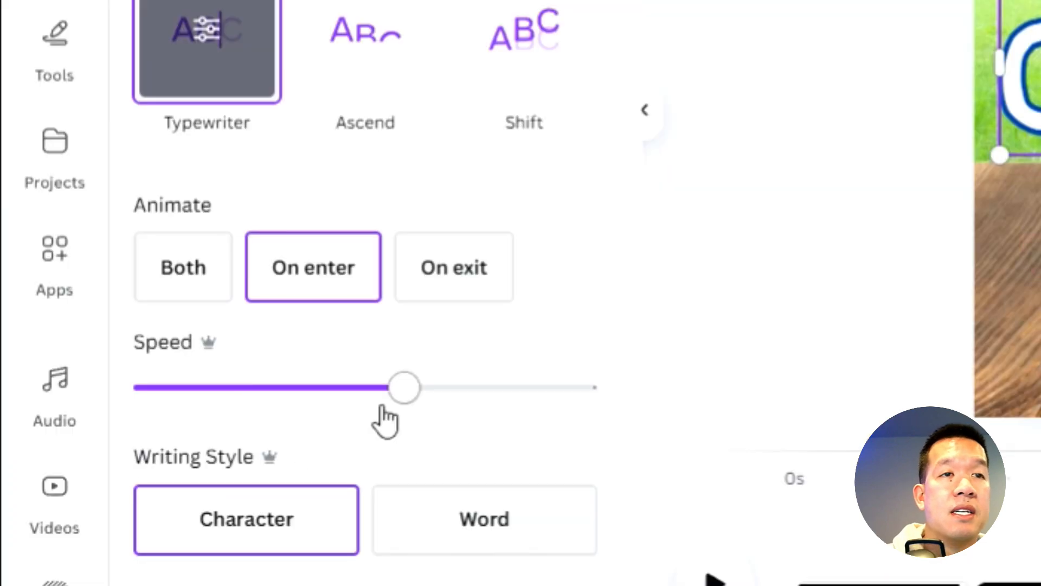
drag(399, 388, 186, 408)
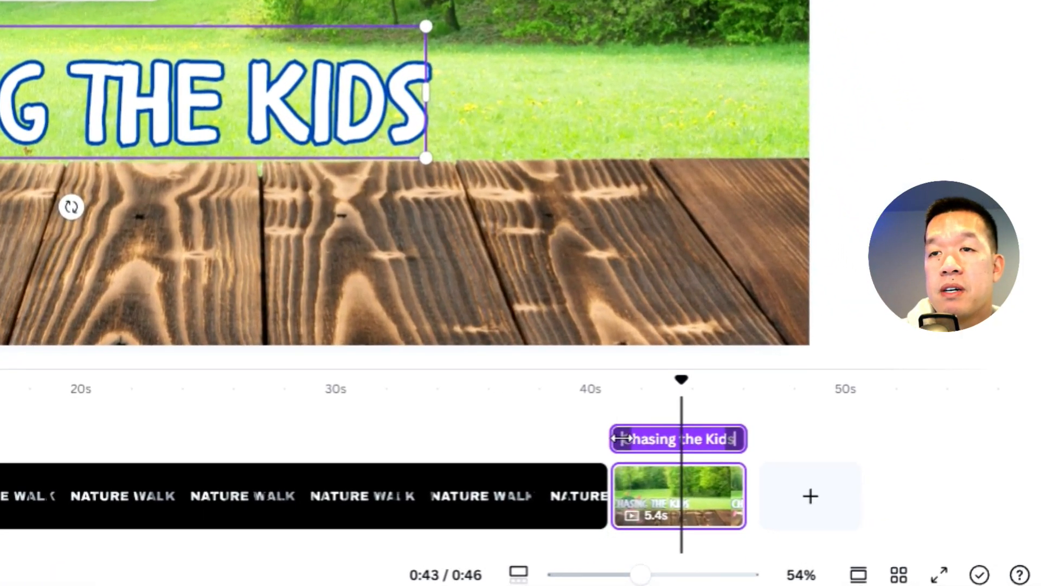
mouse_move(620, 438)
mouse_down()
mouse_move(642, 441)
mouse_move(614, 439)
mouse_up()
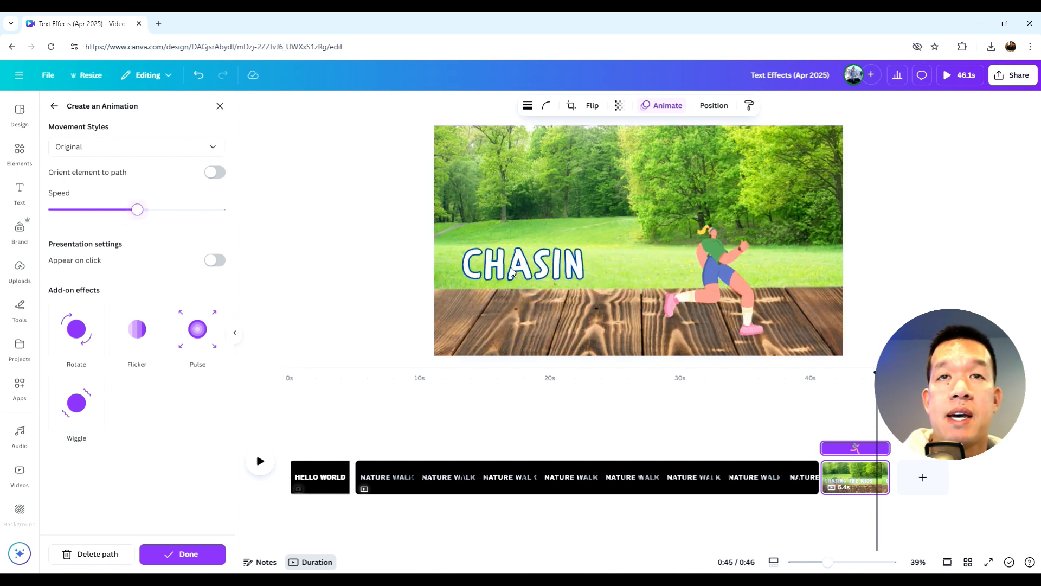
click(511, 272)
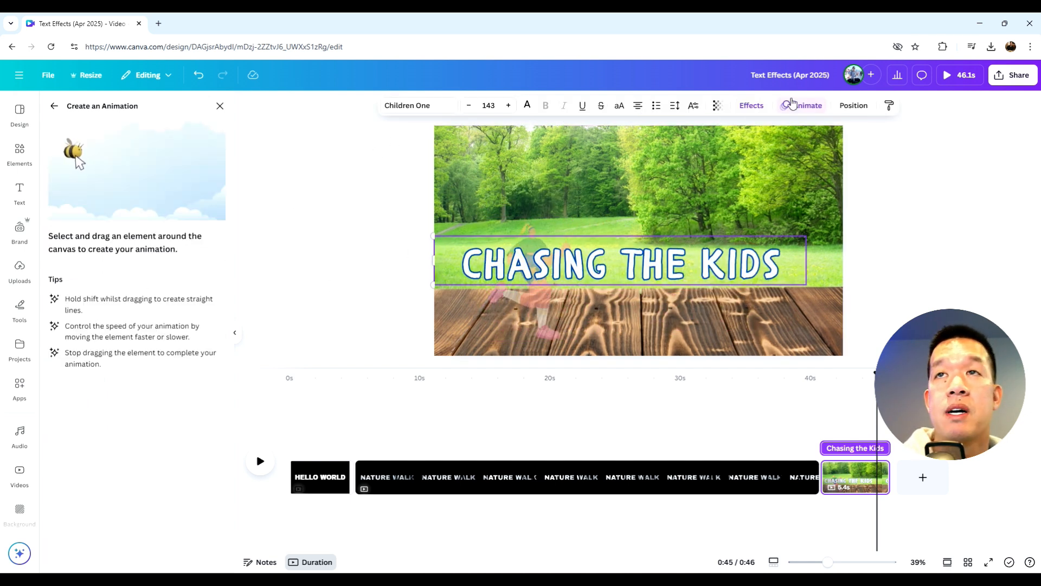
click(799, 105)
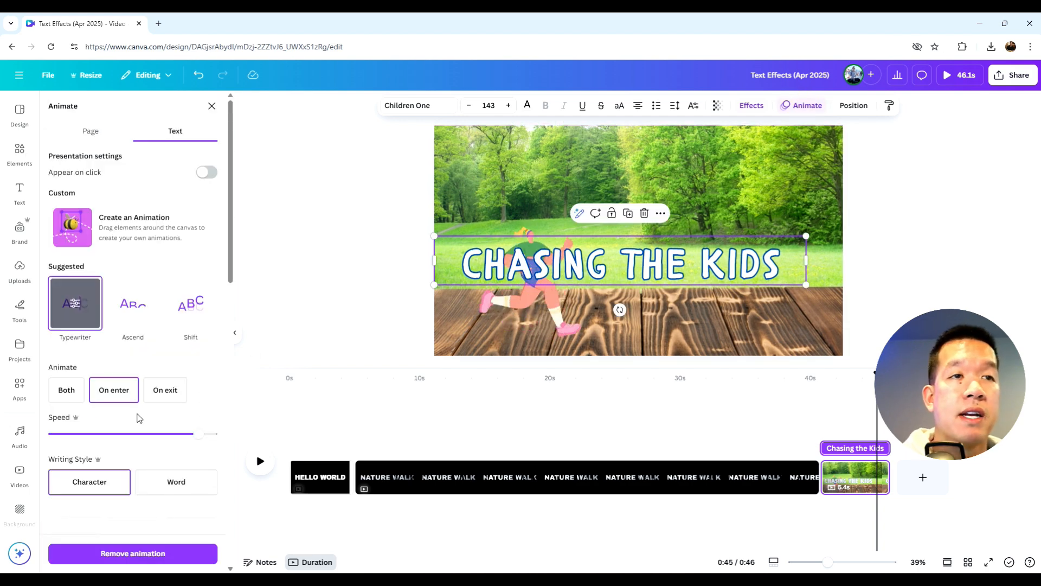